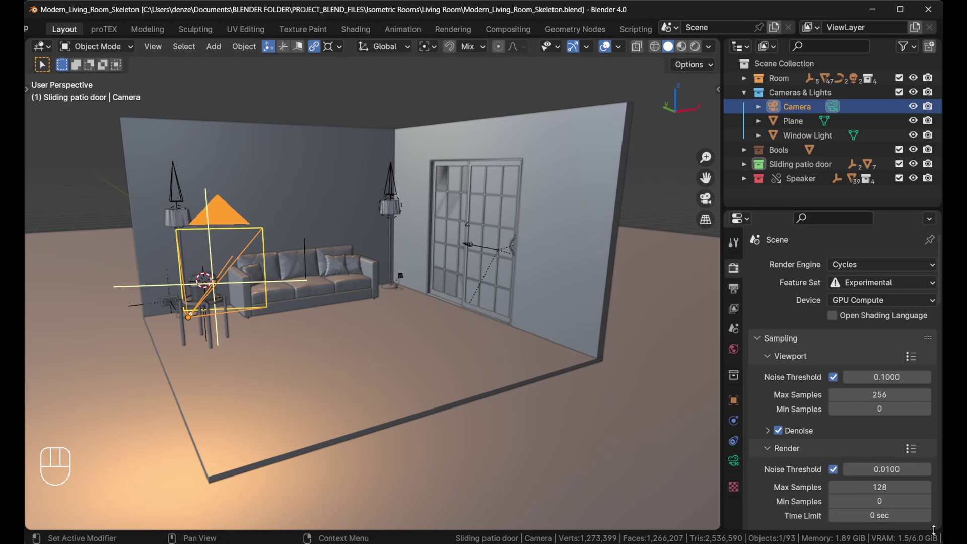
Step: Split off a new area from the Properties editor corner to hold the Llifestyle_Render_REF.png reference
left_click_drag(938, 529, 814, 392)
scroll(816, 406, "down", 1)
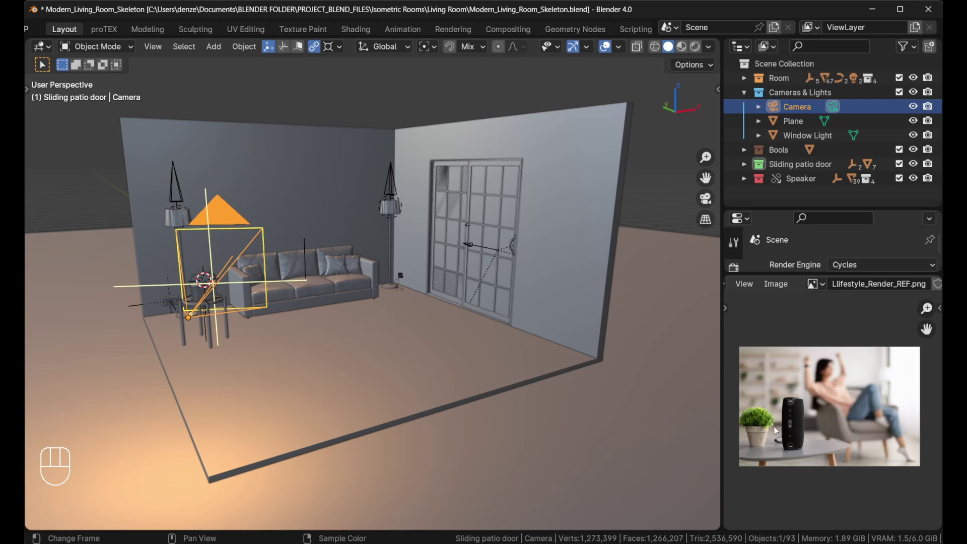
scroll(789, 428, "up", 3)
scroll(804, 418, "down", 2)
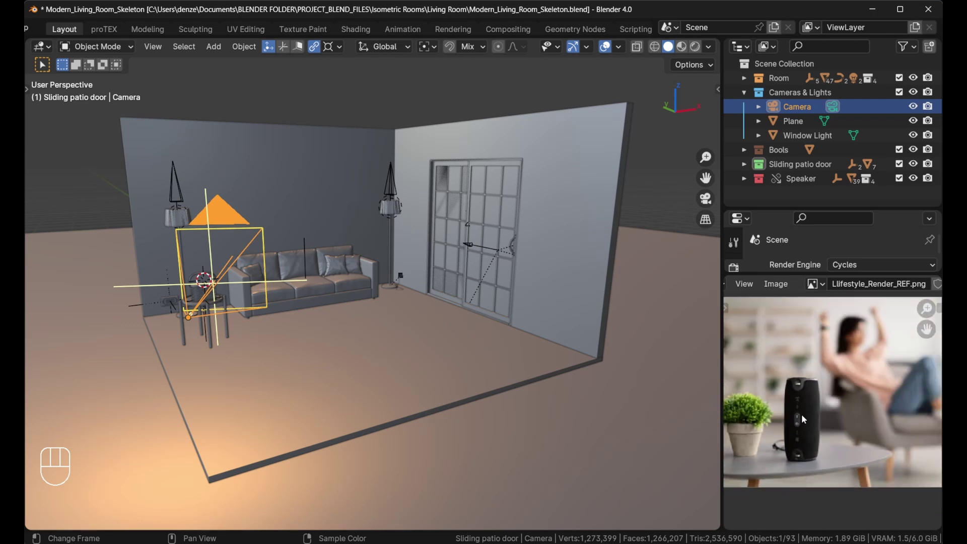
scroll(802, 414, "down", 2)
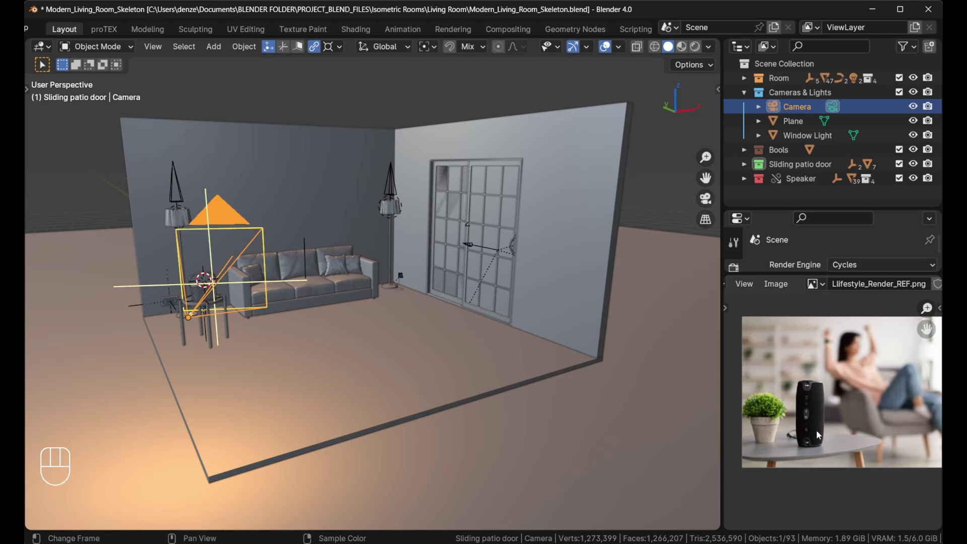
mouse_move(816, 429)
middle_mouse_down()
mouse_move(813, 436)
mouse_move(827, 430)
middle_mouse_up()
scroll(813, 440, "down", 1)
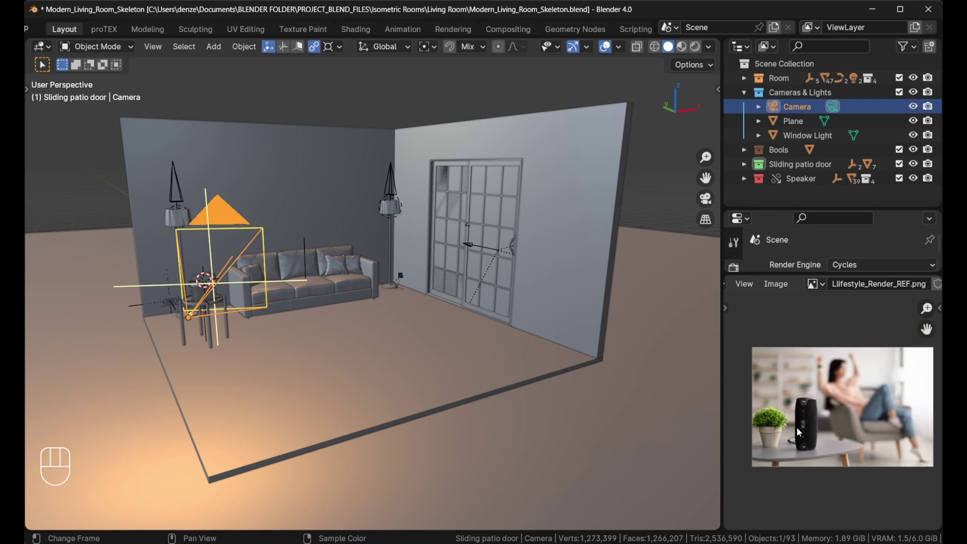
scroll(811, 450, "up", 1)
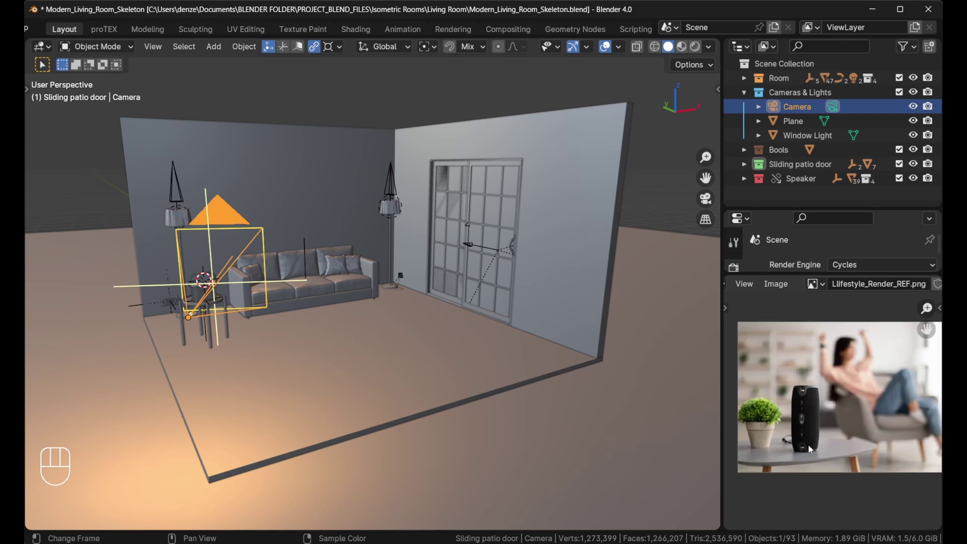
scroll(811, 450, "up", 1)
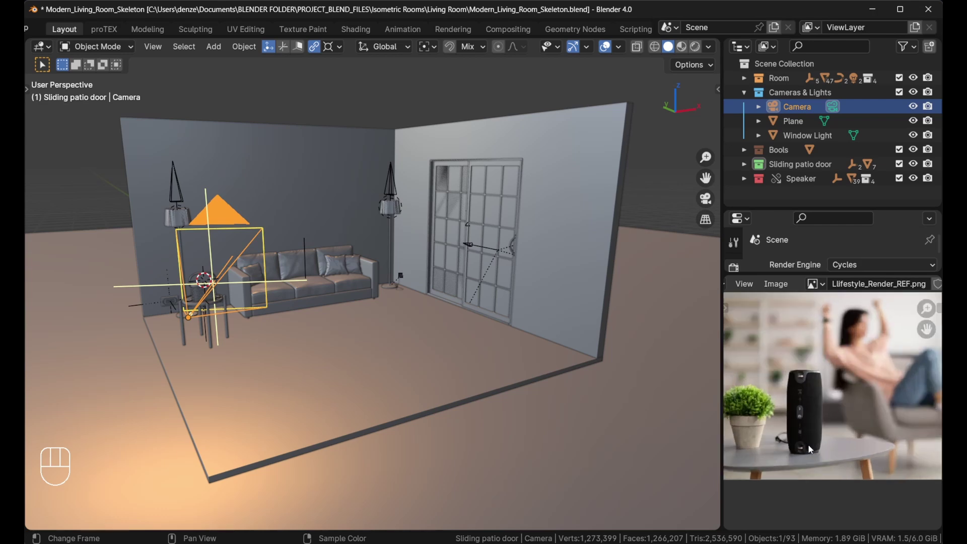
scroll(814, 434, "down", 1)
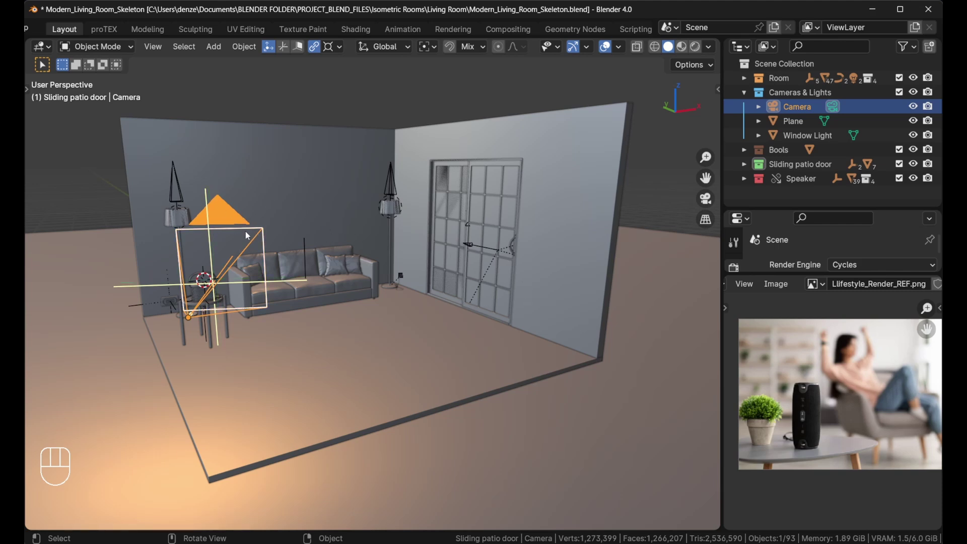
Step: Check the Walls' dimensions in the sidebar, then expand the Bools collection to reveal Window_Bool
left_click(320, 180)
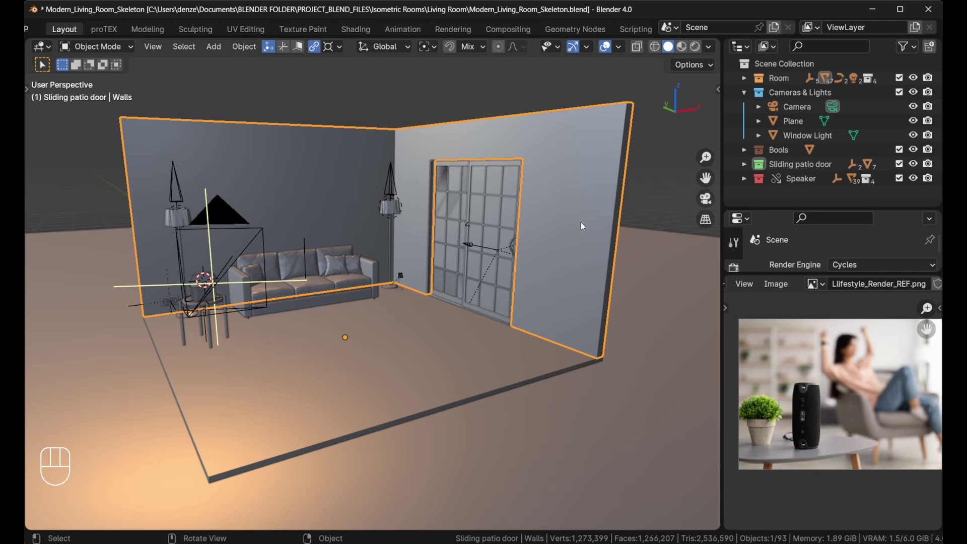
key("n")
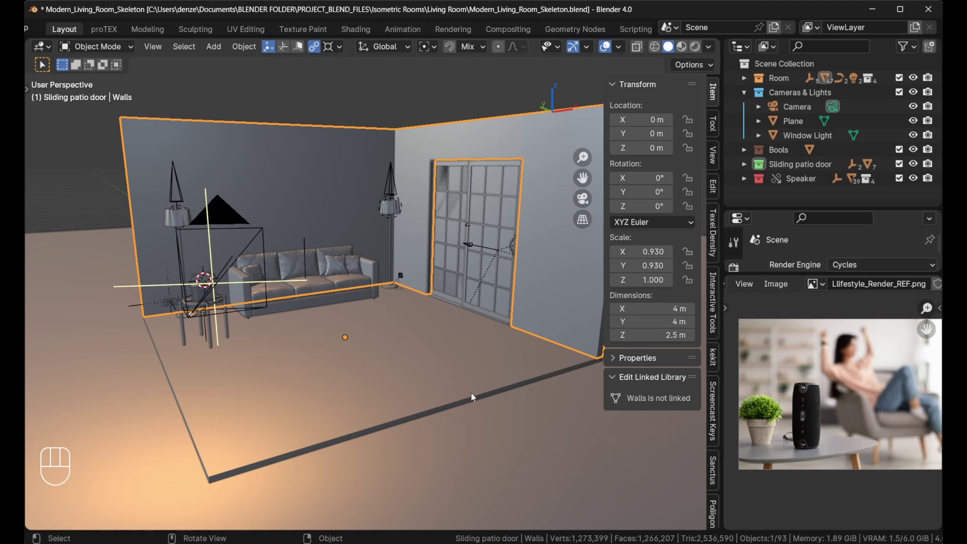
key("n")
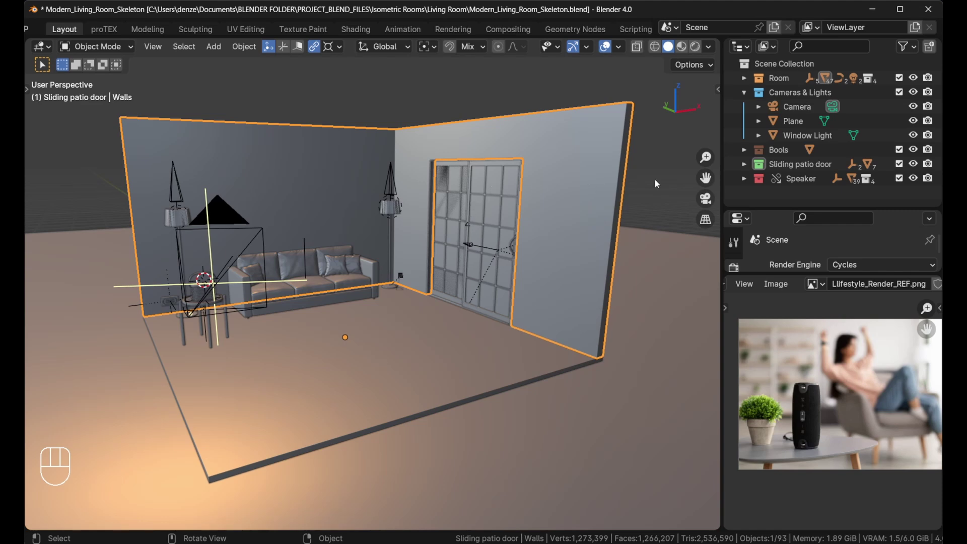
left_click(772, 150)
left_click(744, 150)
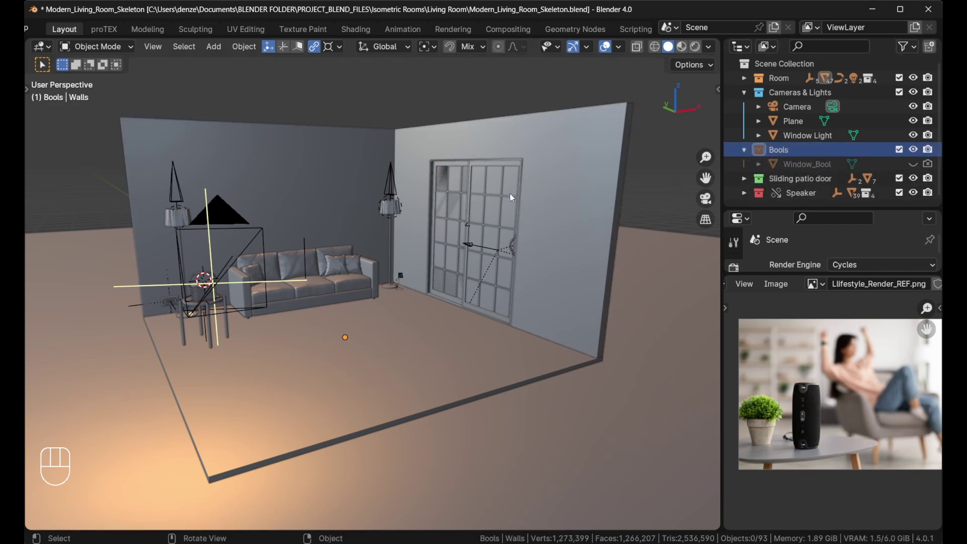
Step: Look around the room and split the 3D view into two side-by-side viewports
scroll(510, 193, "up", 3)
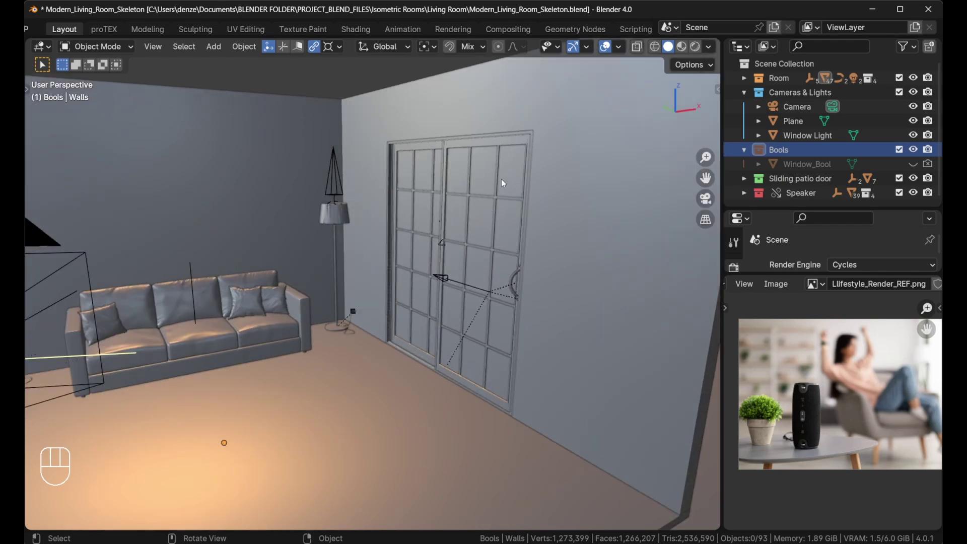
scroll(464, 141, "down", 3)
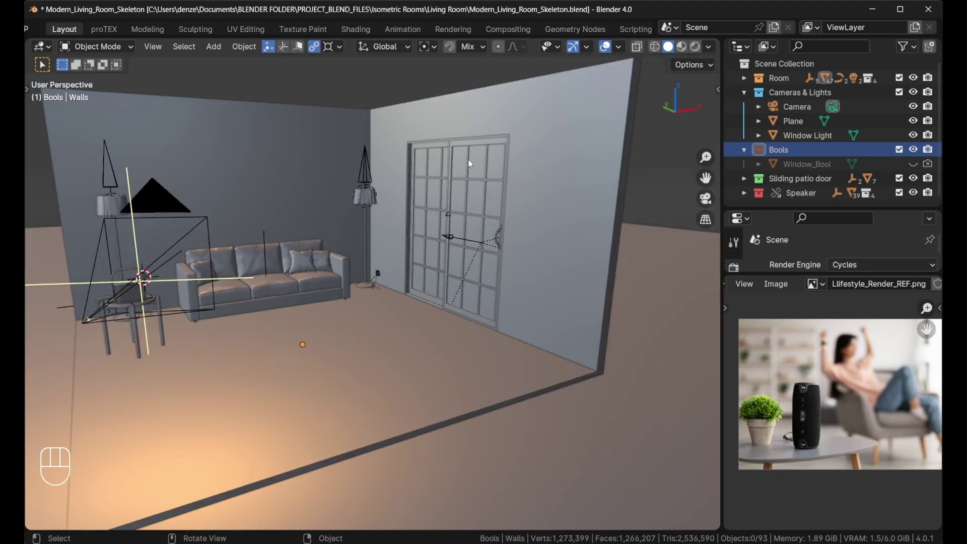
scroll(428, 167, "down", 4)
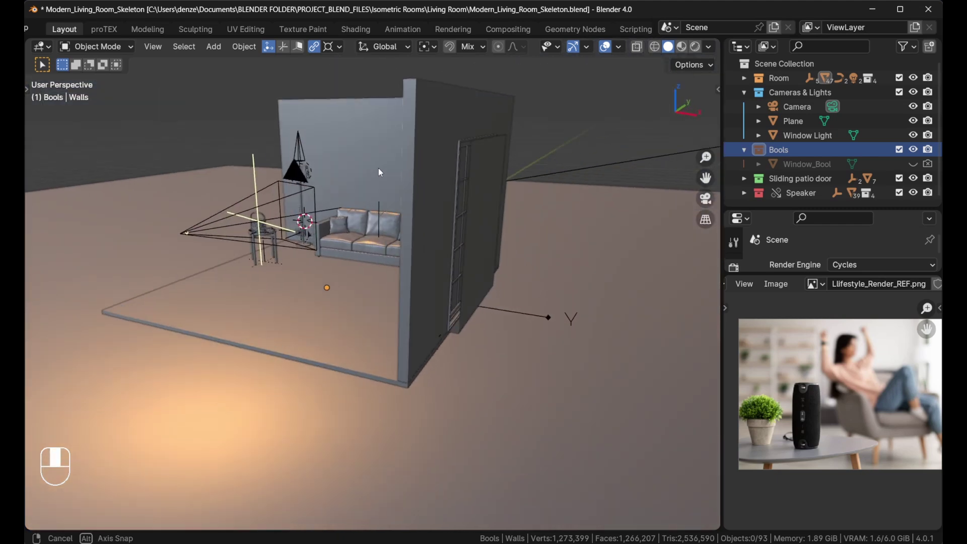
middle_click_drag(379, 168, 393, 171)
scroll(453, 172, "up", 4)
scroll(464, 174, "down", 2)
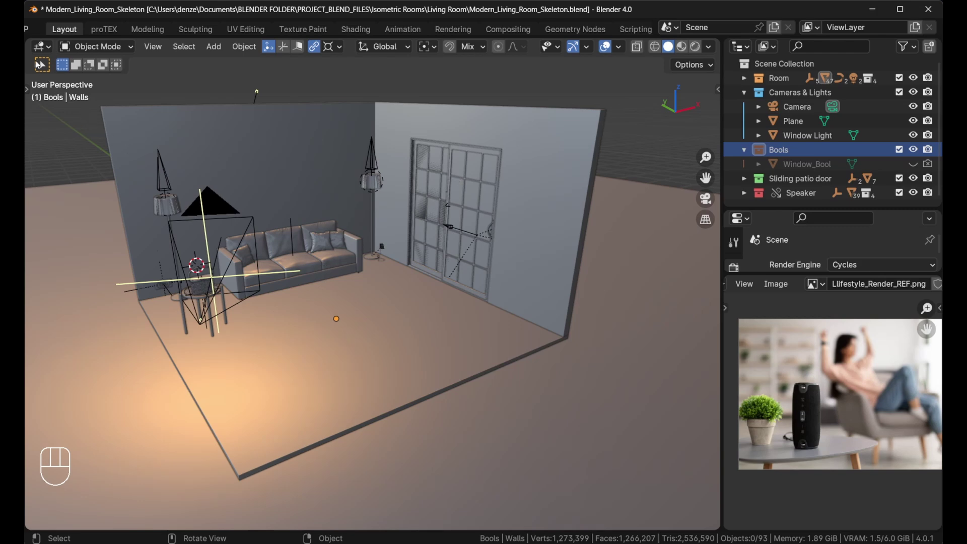
left_click_drag(27, 40, 368, 55)
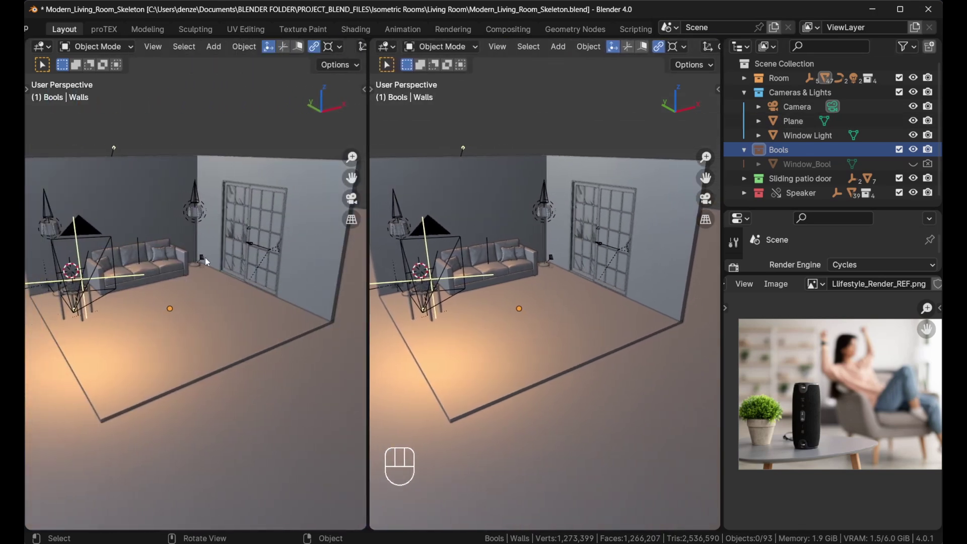
Step: Show the left viewport through the scene camera with Rendered shading
key("KP_0")
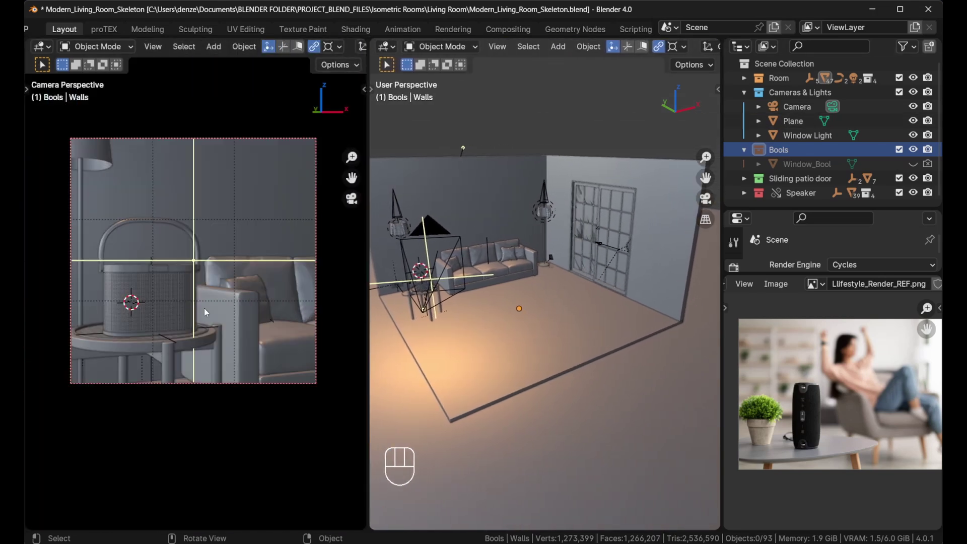
key("z")
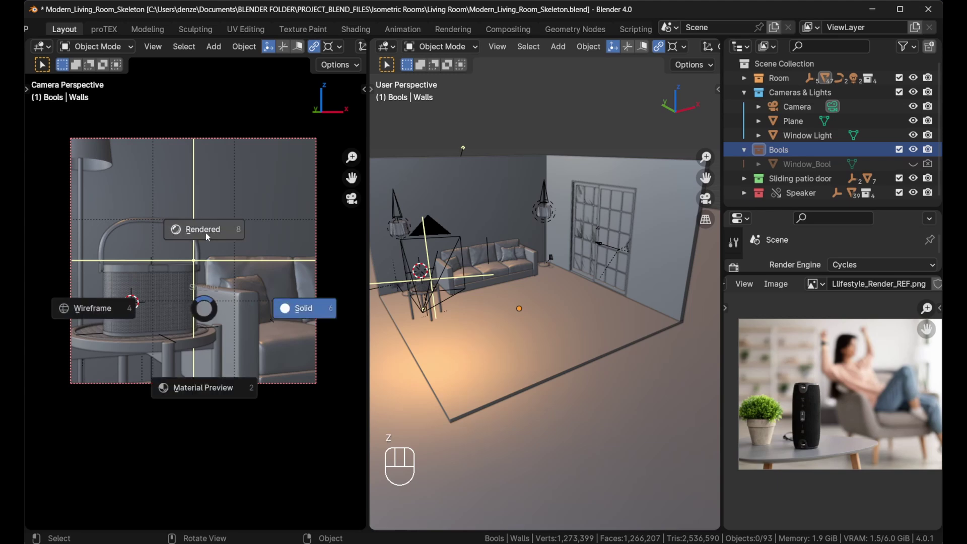
left_click(207, 237)
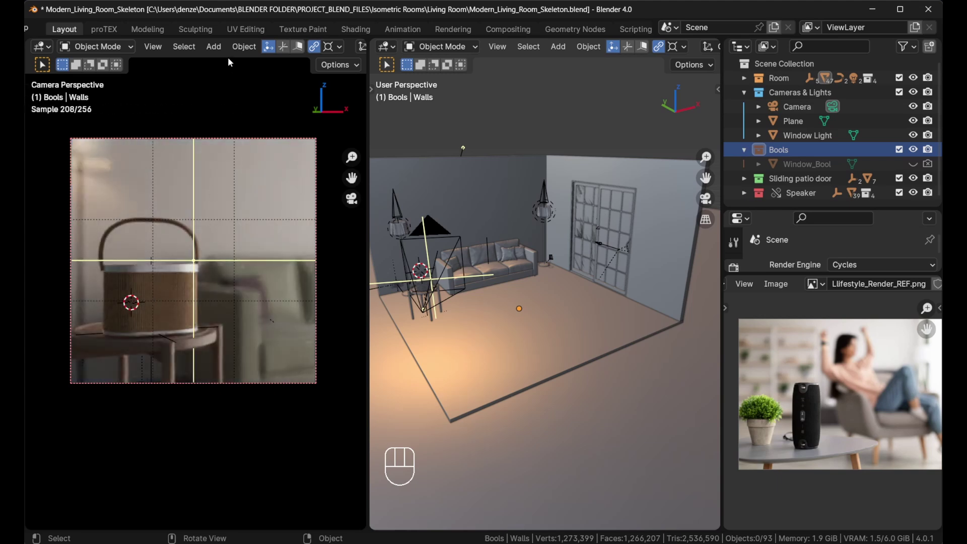
scroll(228, 50, "down", 5)
Step: Hide overlays and gizmos, enlarge the Properties area, and select the Camera
left_click(276, 46)
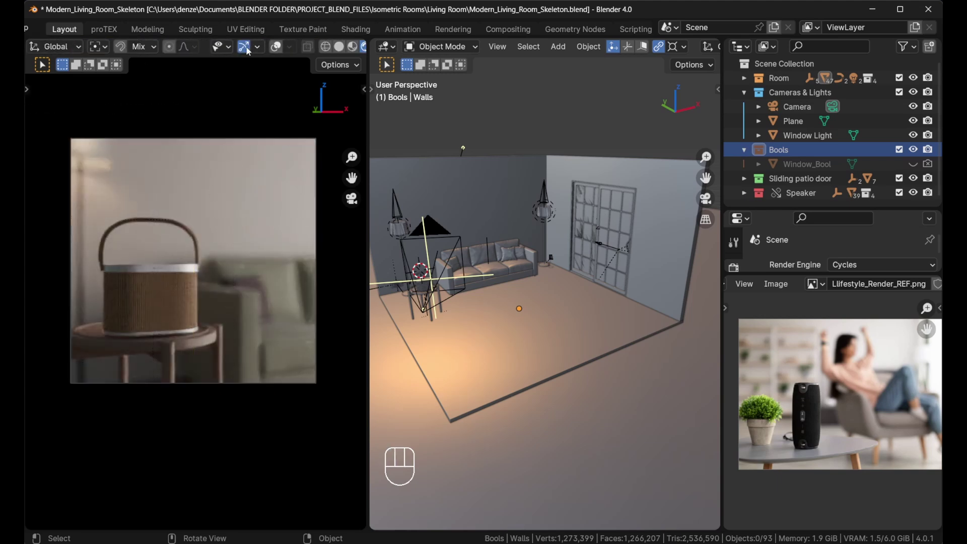
left_click(246, 49)
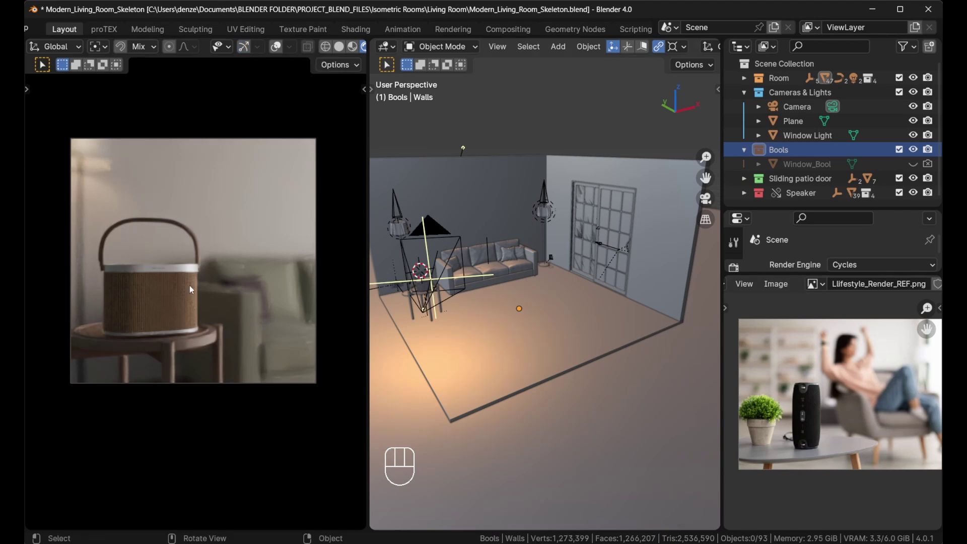
left_click_drag(810, 275, 759, 524)
left_click(798, 107)
Step: Show the camera's Depth of Field settings: F-Stop 1.4, focused on the speaker
left_click(736, 425)
scroll(807, 386, "down", 8)
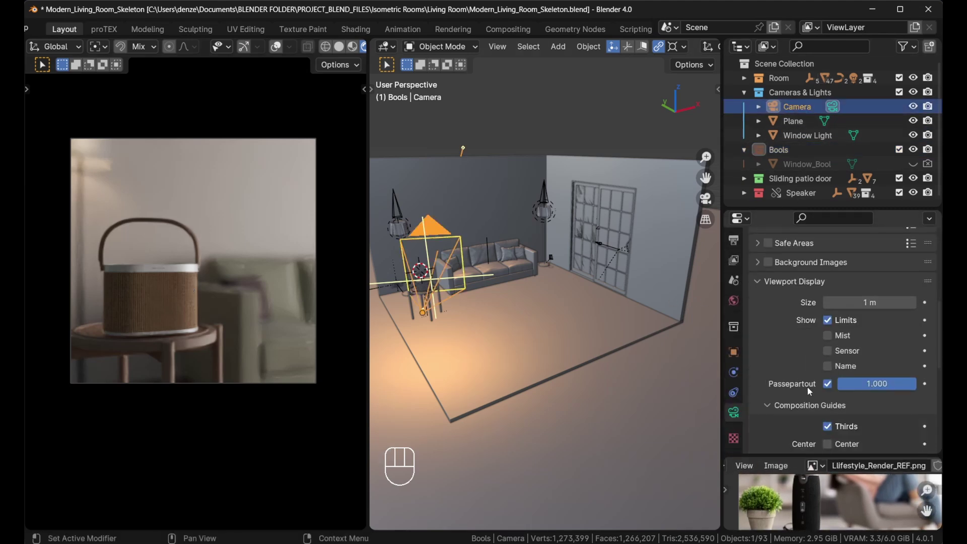
scroll(808, 391, "down", 10)
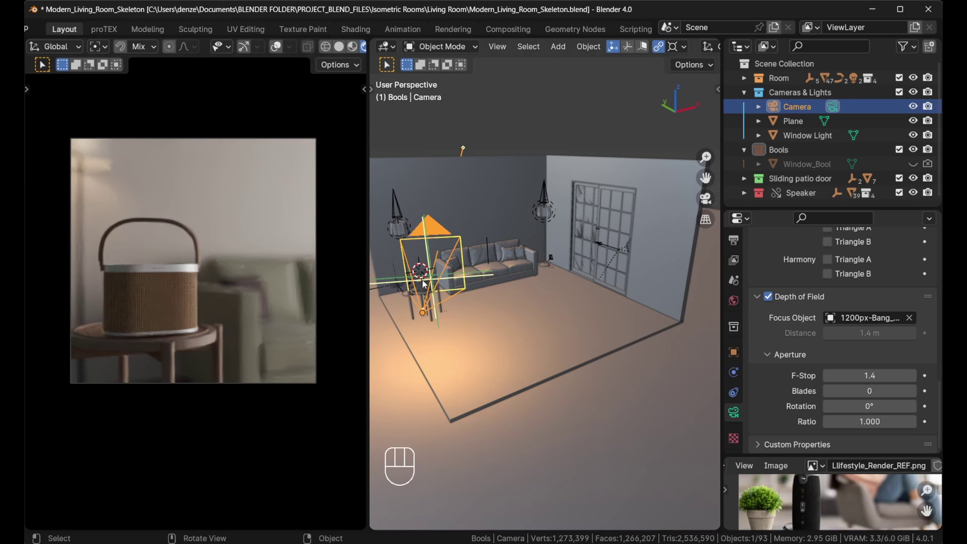
scroll(423, 282, "up", 5)
Step: Inspect the speaker and side table up close, then switch to front orthographic view
middle_click_drag(423, 282, 566, 310)
scroll(565, 294, "up", 3)
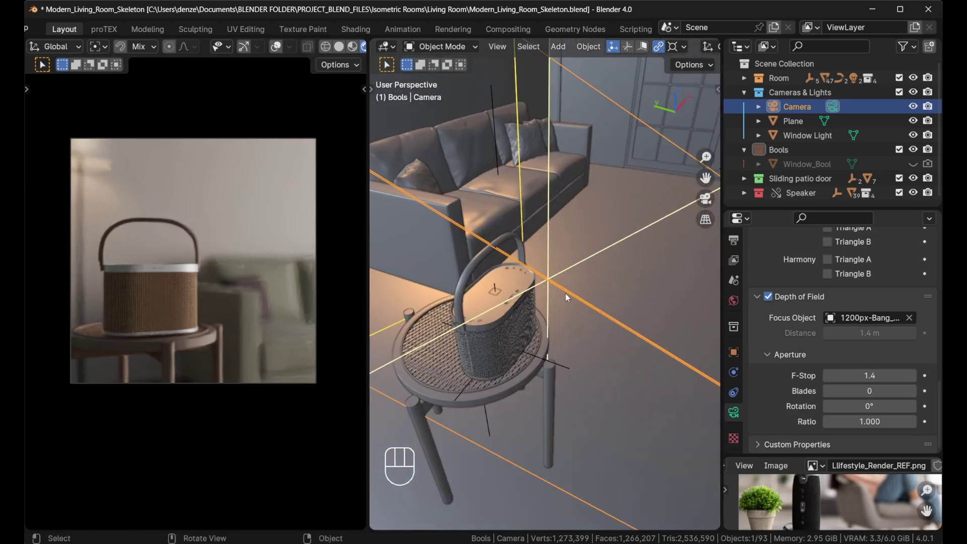
scroll(566, 293, "up", 2)
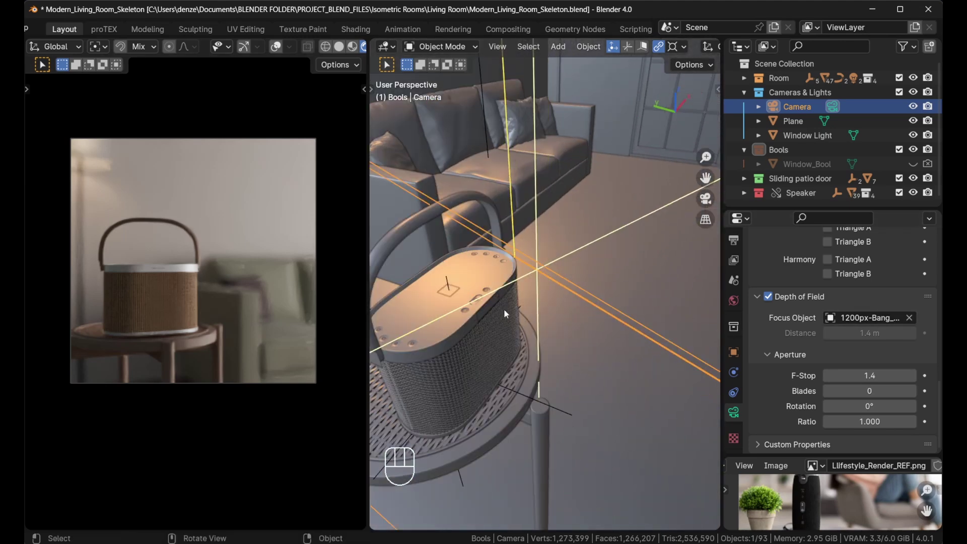
scroll(497, 305, "down", 1)
scroll(495, 304, "down", 4)
middle_click_drag(527, 301, 496, 287)
scroll(618, 212, "down", 3)
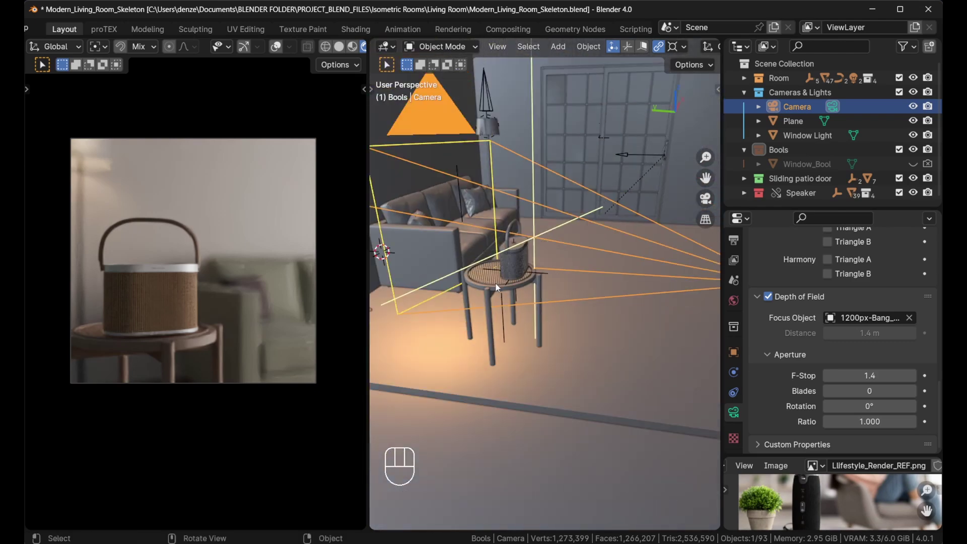
key("KP_1")
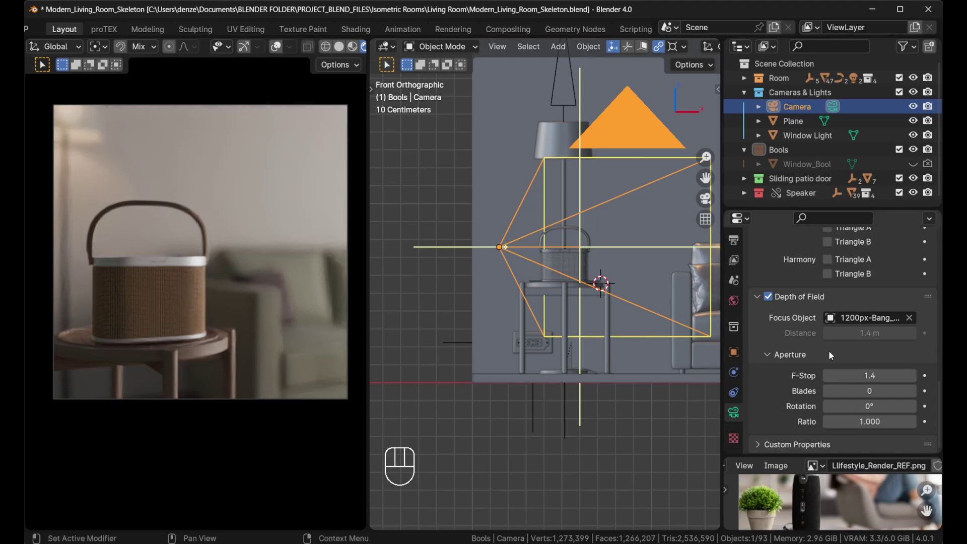
scroll(829, 350, "up", 6)
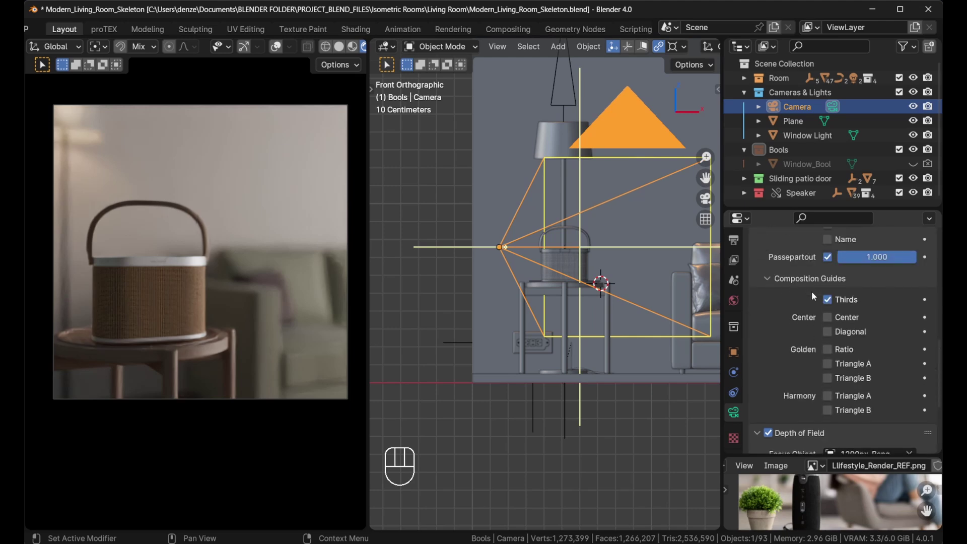
left_click(277, 46)
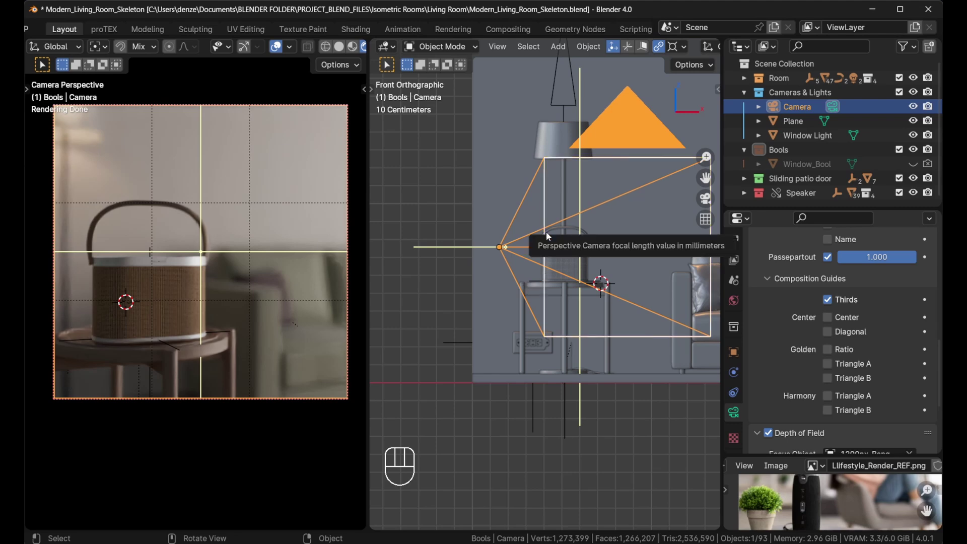
key("g")
key("z")
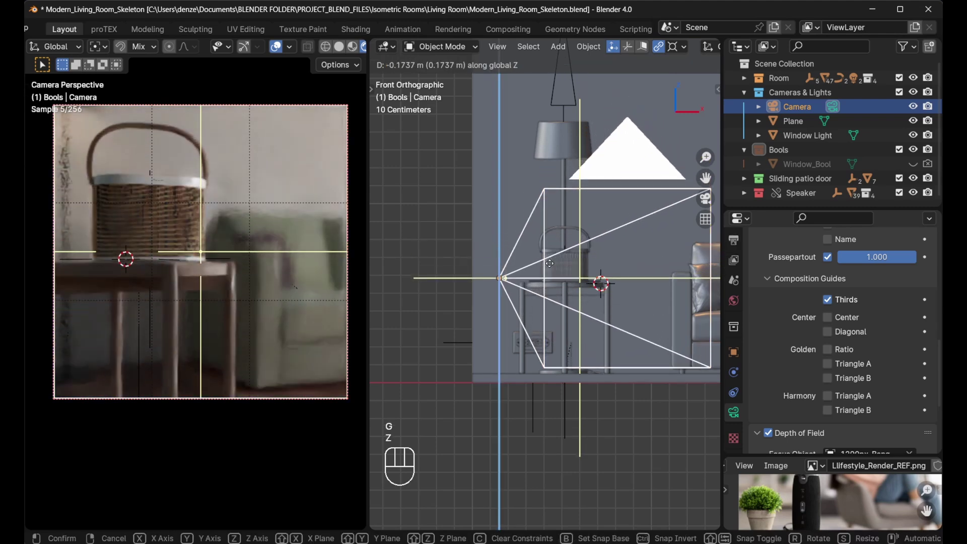
left_click(549, 262)
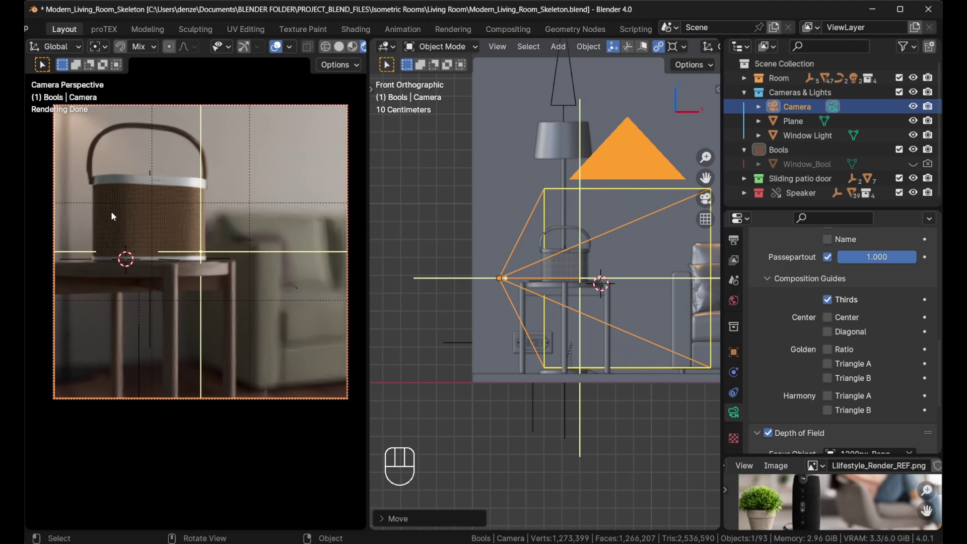
key("ctrl+z")
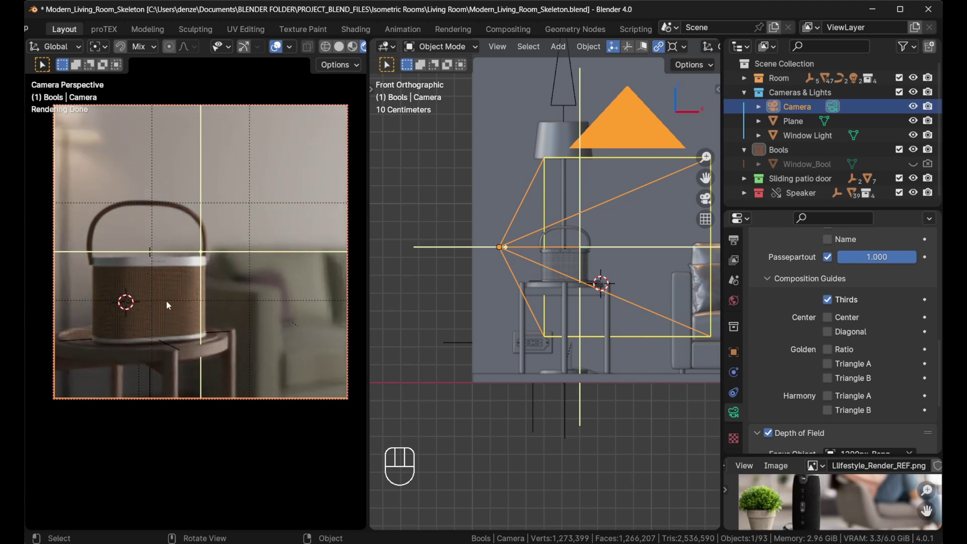
Step: Hide the camera-view guides and open Render Properties in a taller settings panel
left_click(276, 46)
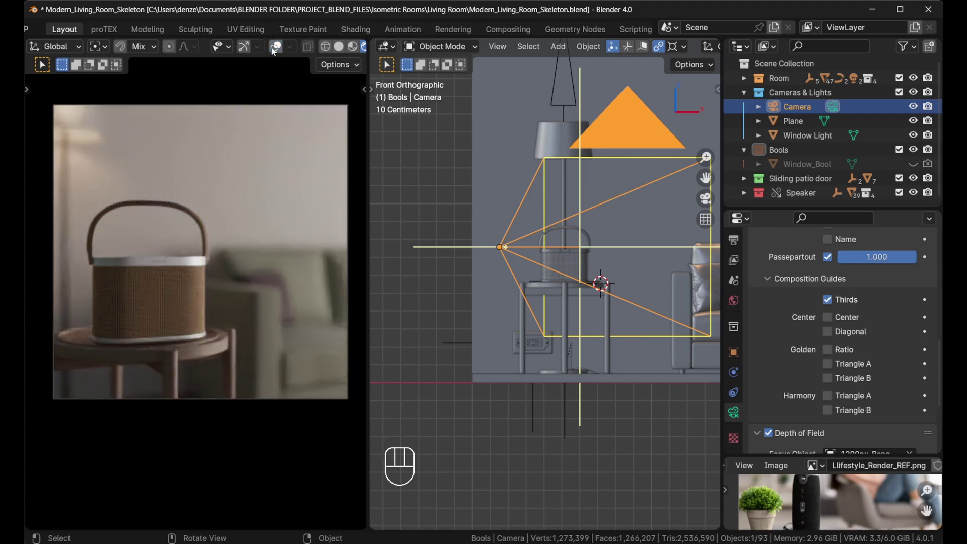
scroll(734, 302, "up", 2)
left_click(734, 268)
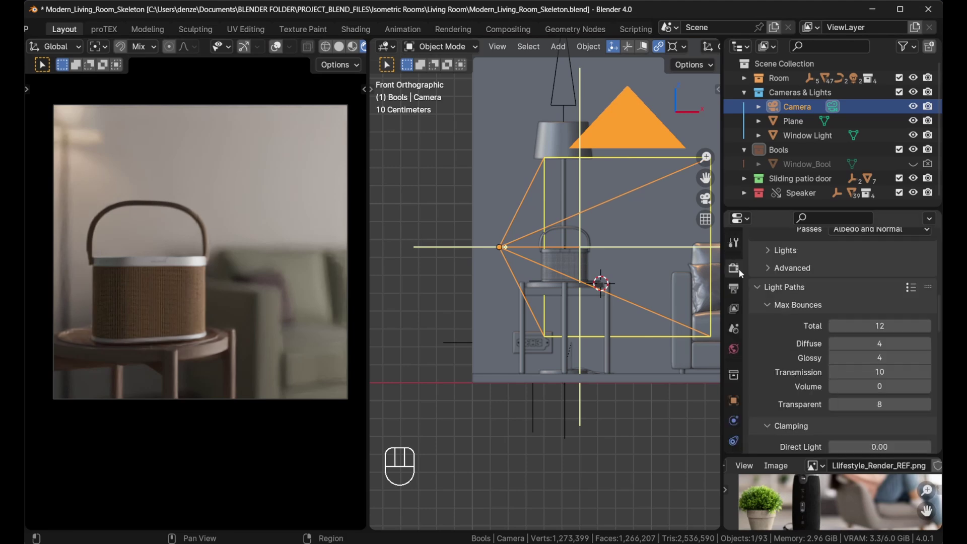
scroll(817, 321, "up", 8)
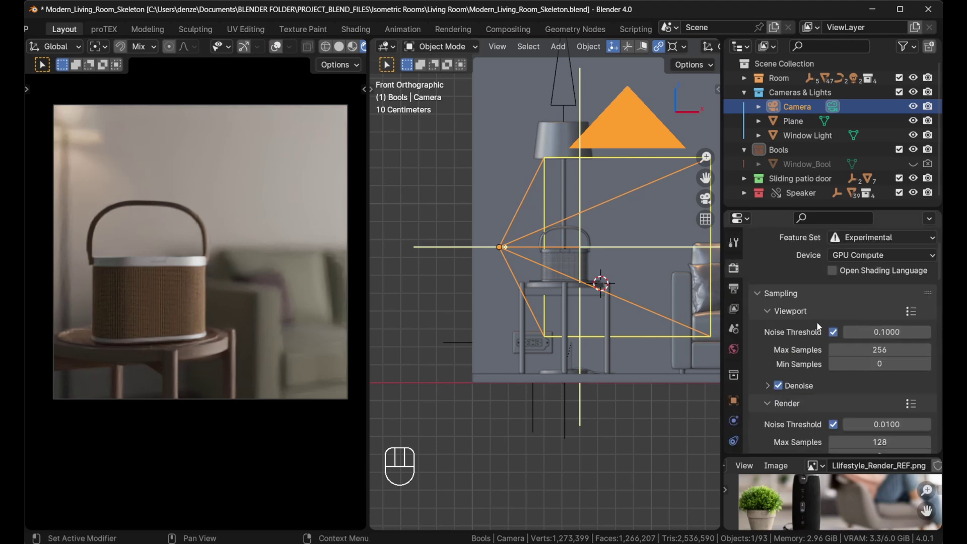
scroll(817, 321, "up", 1)
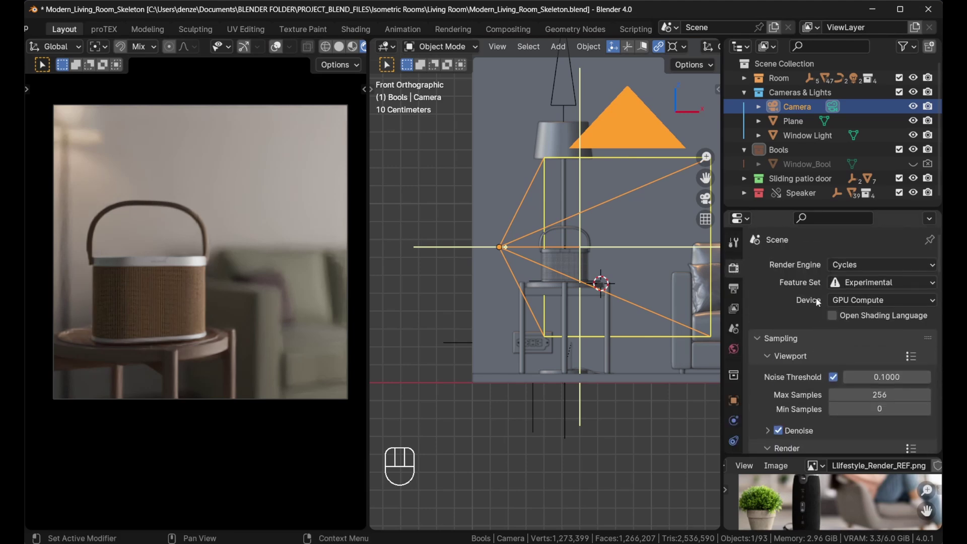
scroll(817, 300, "down", 15)
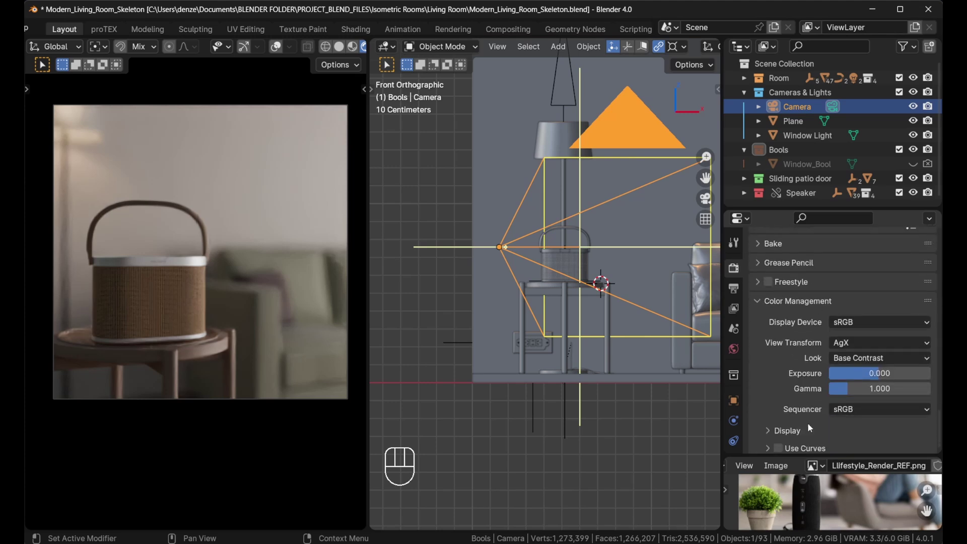
left_click_drag(813, 456, 813, 512)
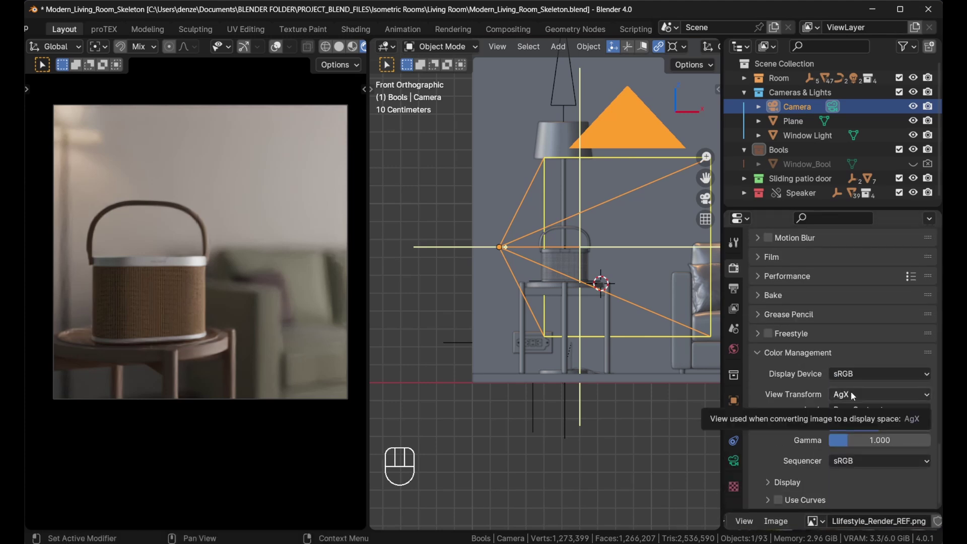
Step: Try the Punchy colour look, then revert to Base Contrast
left_click(846, 410)
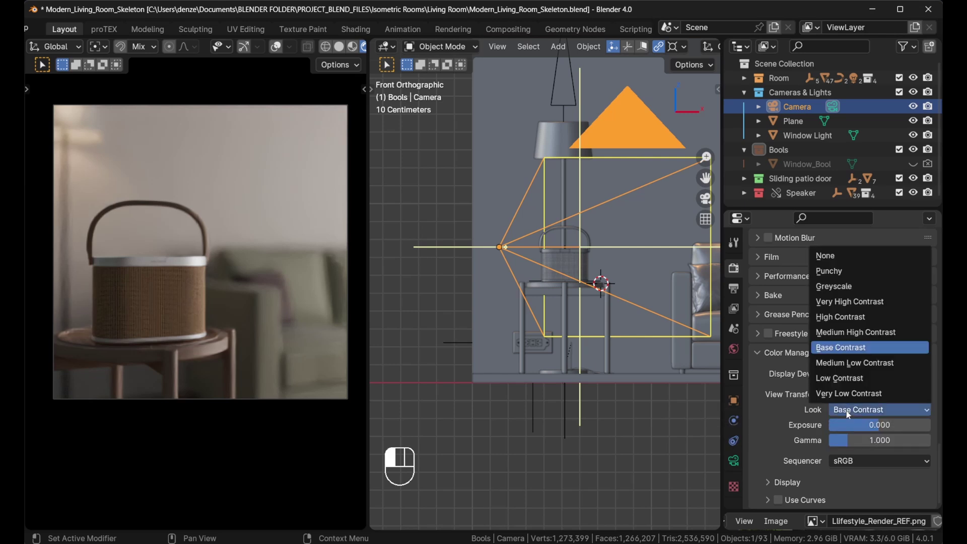
left_click(827, 272)
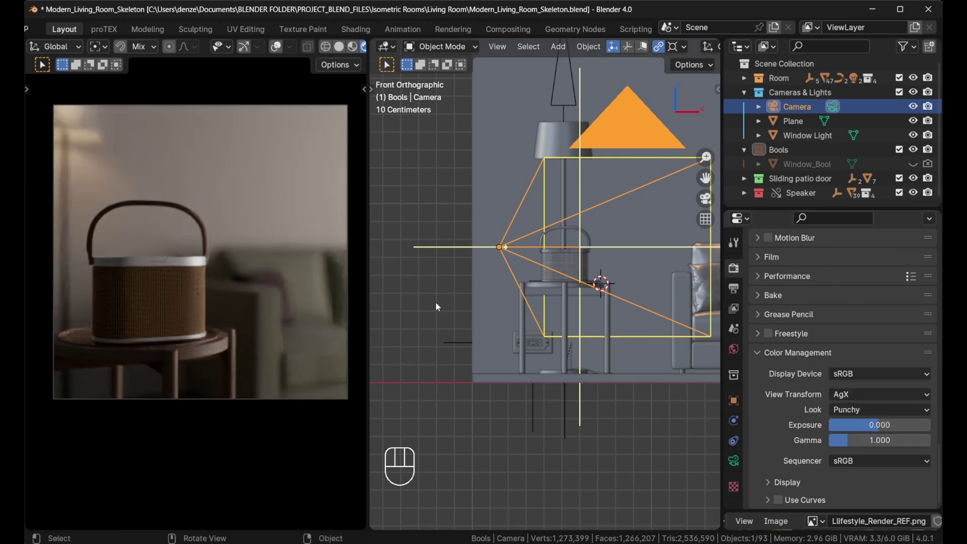
left_click(848, 412)
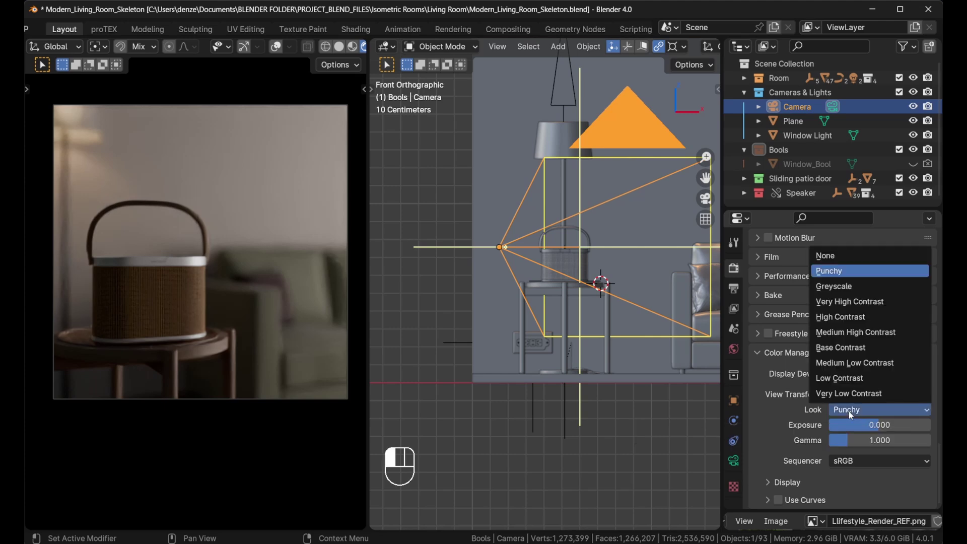
left_click(843, 348)
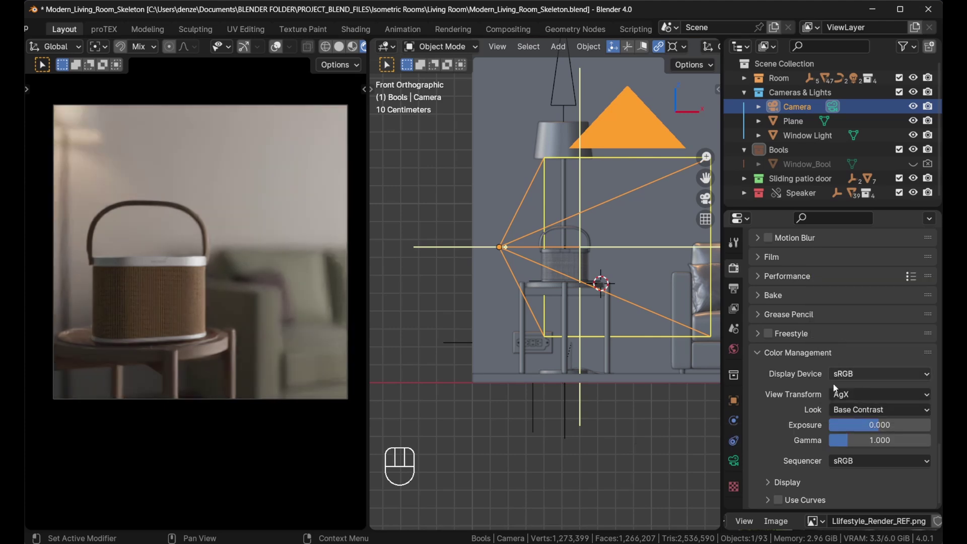
Step: Set Exposure to about 0.968, save the blend file, and render the final image
double_click(860, 426)
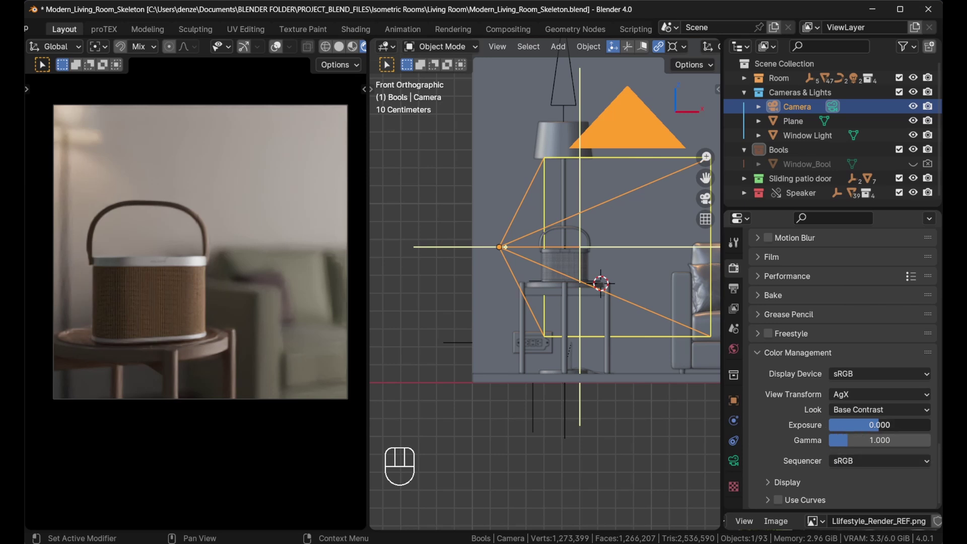
type("1")
key("Return")
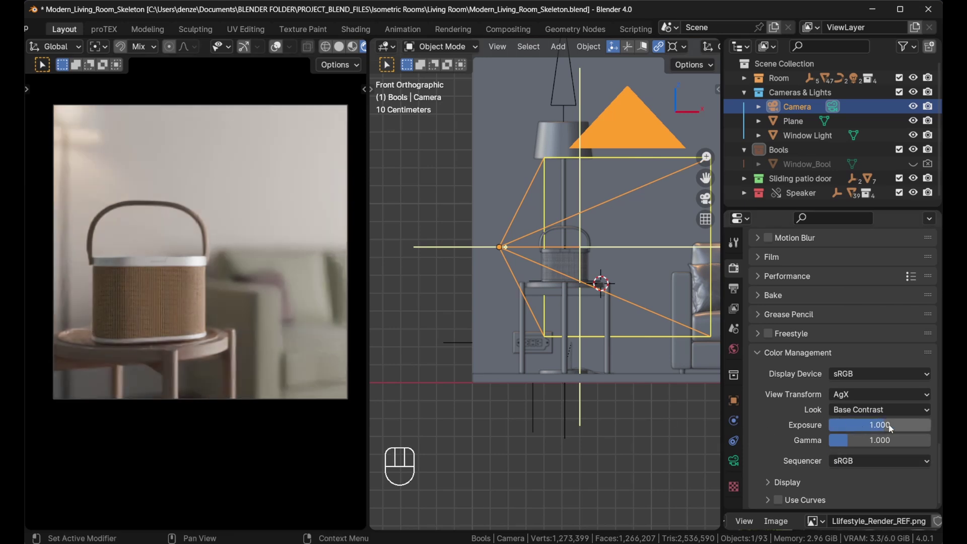
left_click_drag(893, 426, 882, 425, "shift")
key("ctrl+s")
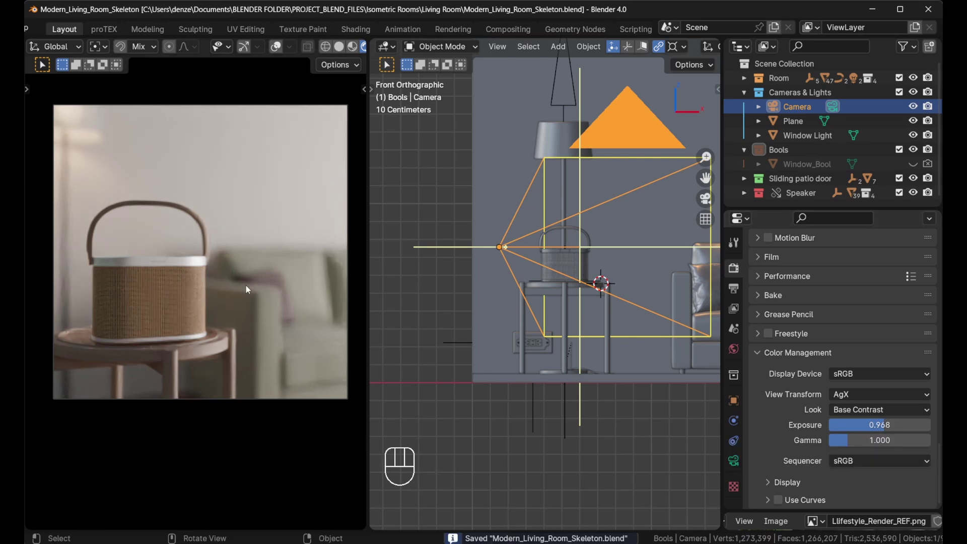
key("F11")
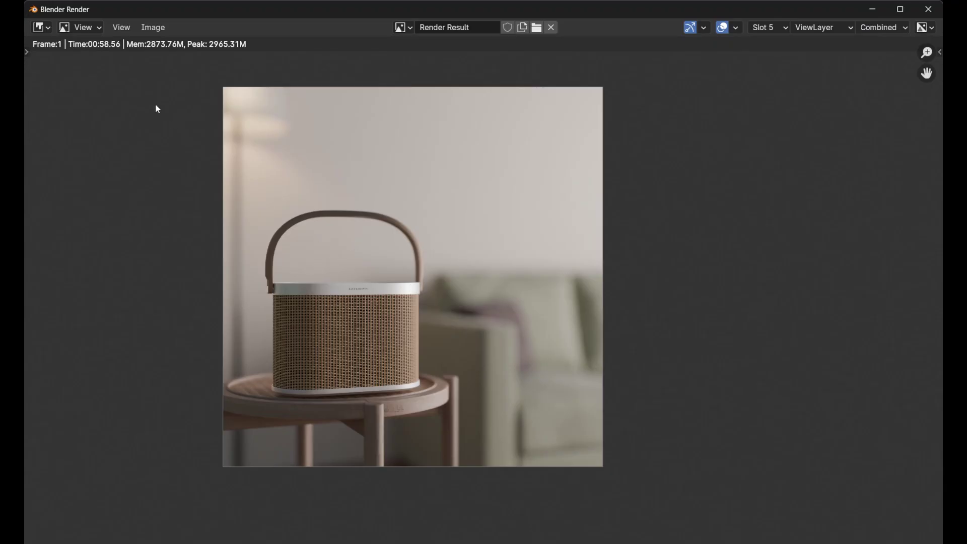
Step: Close the render window, restore the left camera view, and orbit the right view around the room
key("F11")
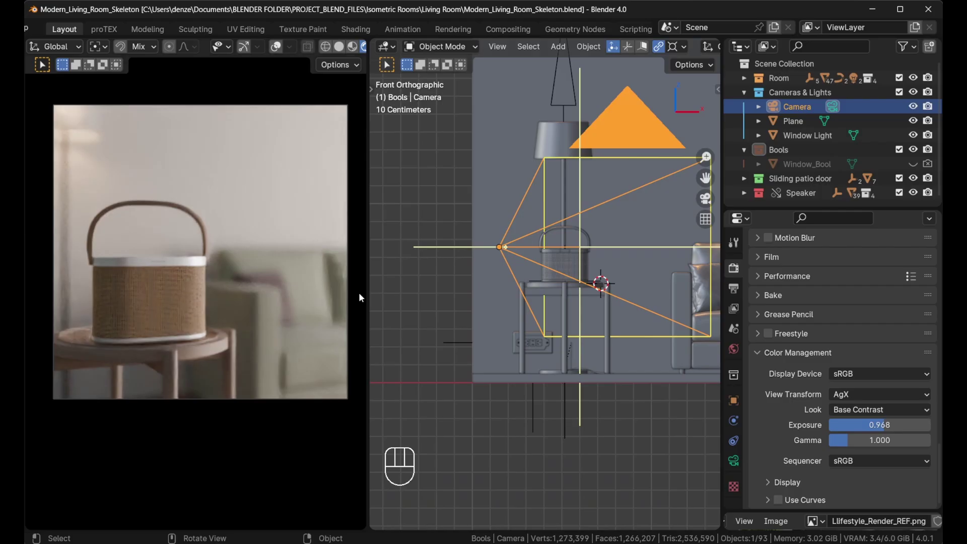
scroll(474, 316, "down", 2)
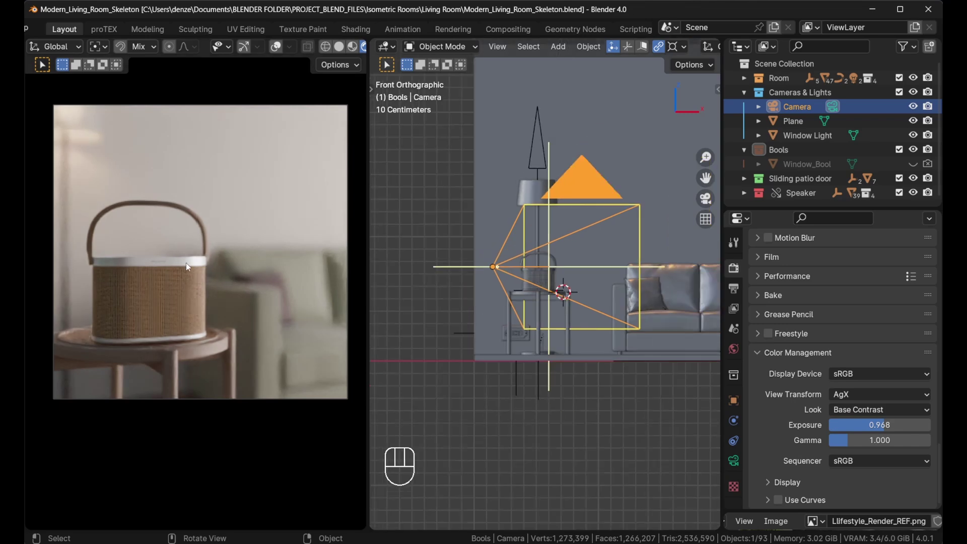
middle_click_drag(180, 261, 249, 428)
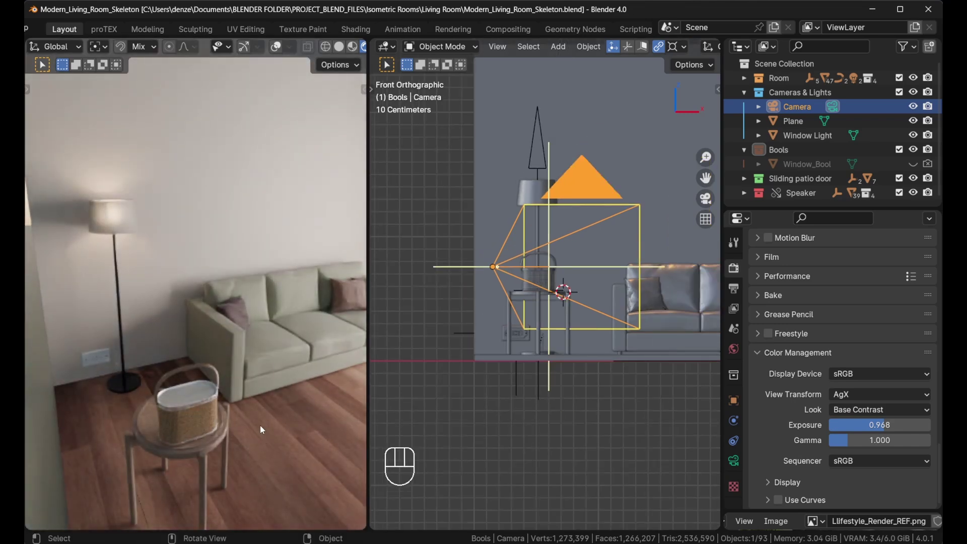
key("KP_0")
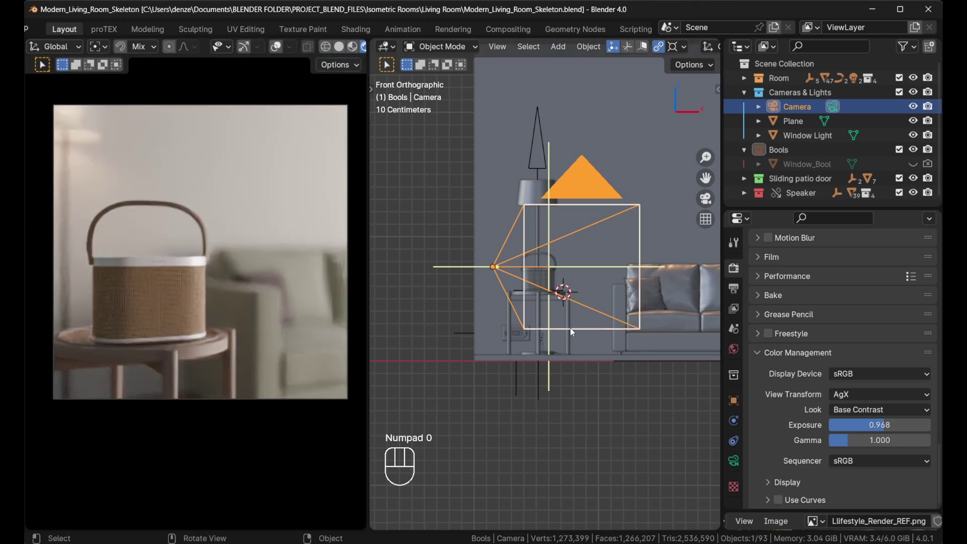
middle_click_drag(570, 328, 514, 346)
scroll(570, 346, "down", 6)
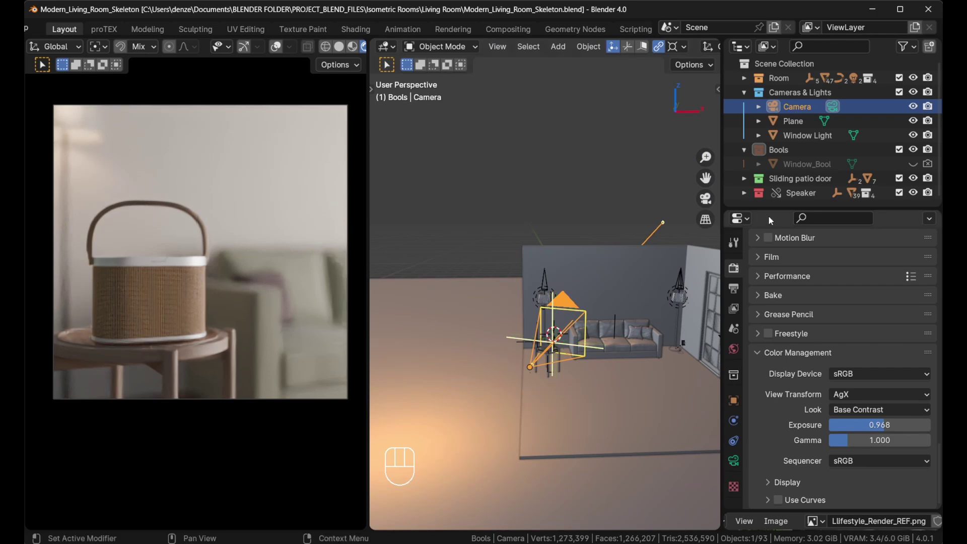
middle_click_drag(481, 283, 588, 320)
scroll(595, 308, "up", 4)
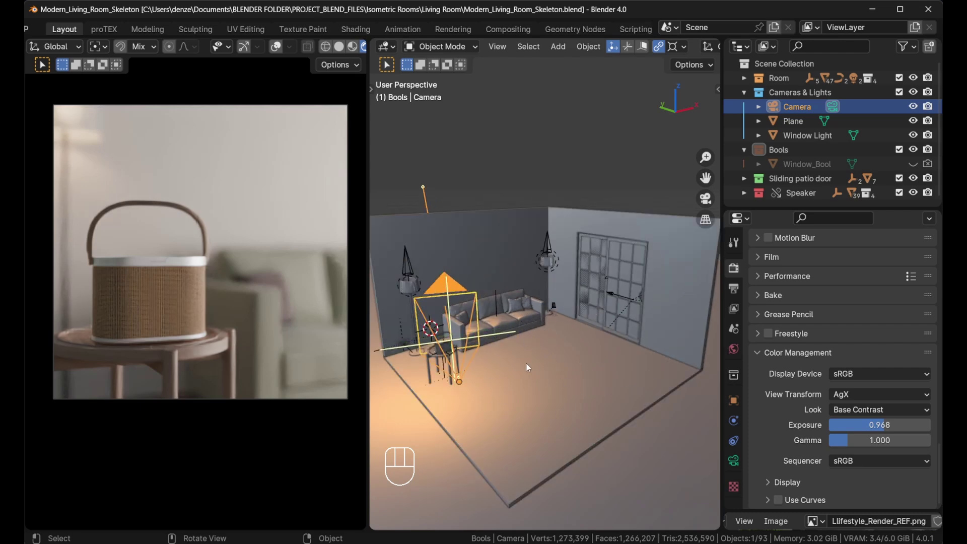
key("KP_7")
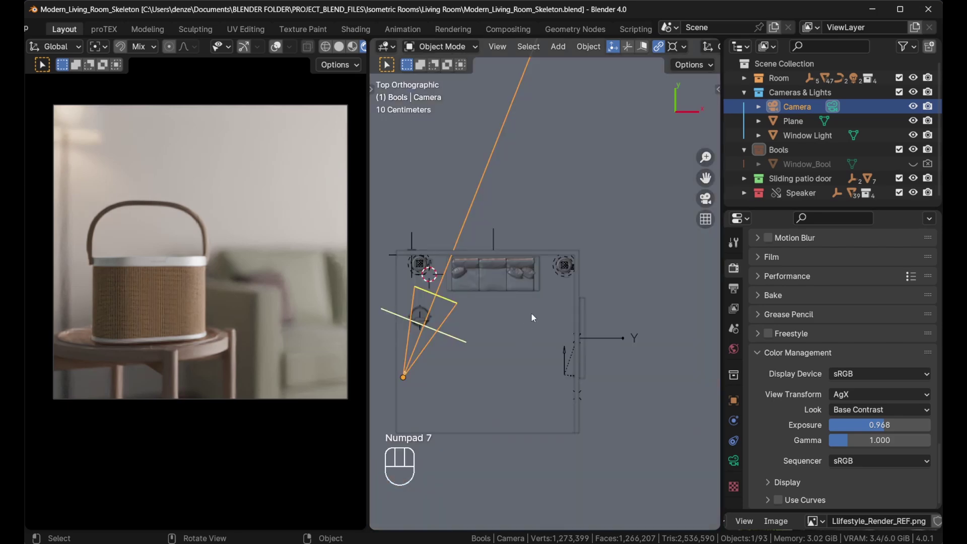
key("r")
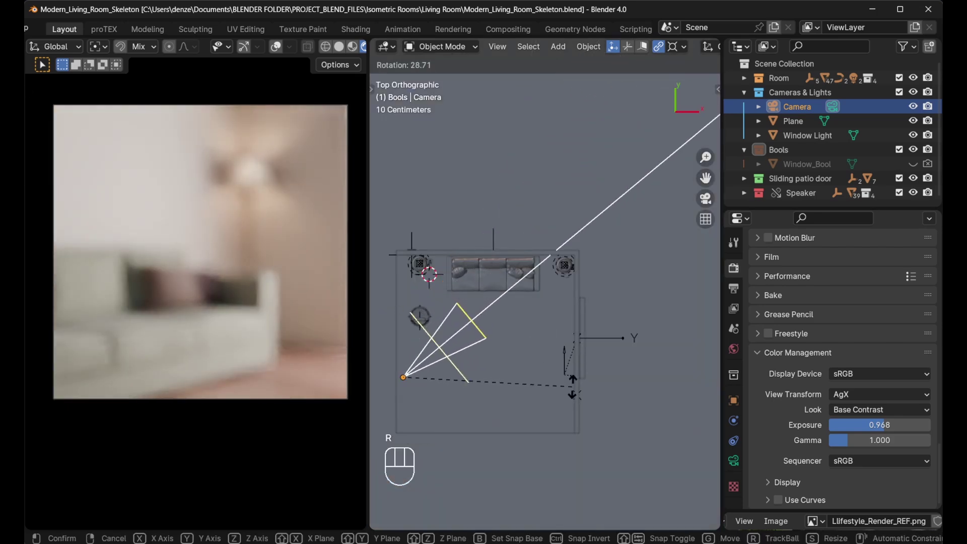
mouse_move(572, 387)
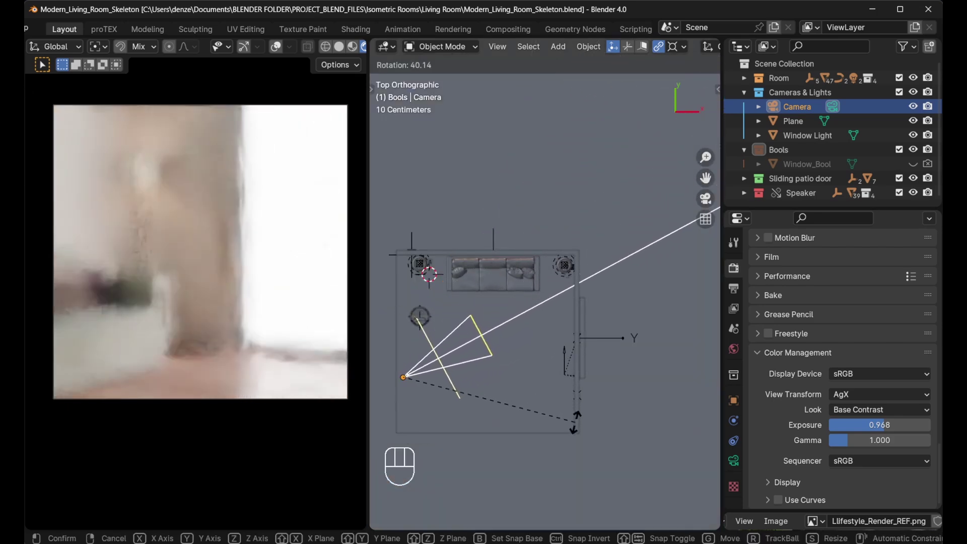
left_click(515, 354)
middle_click_drag(516, 352, 571, 231)
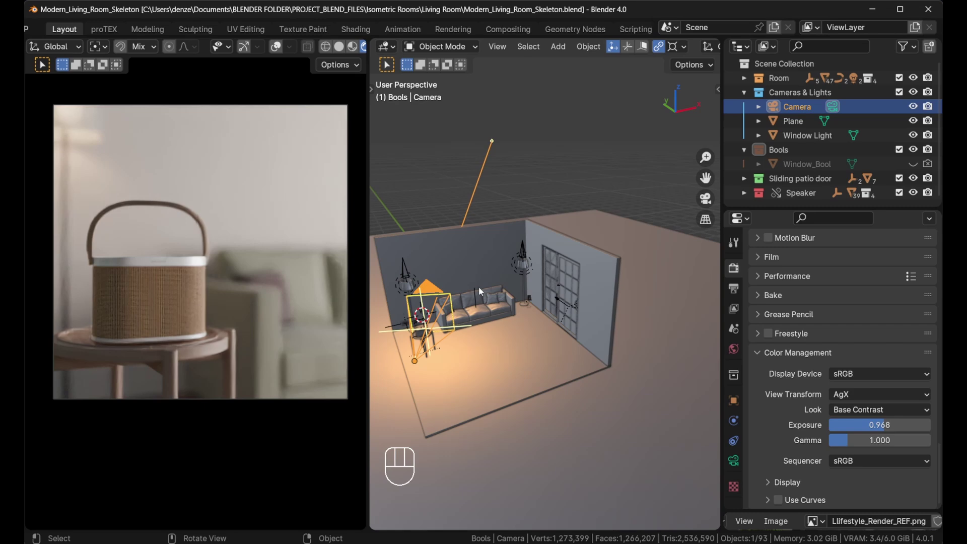
scroll(466, 340, "up", 1)
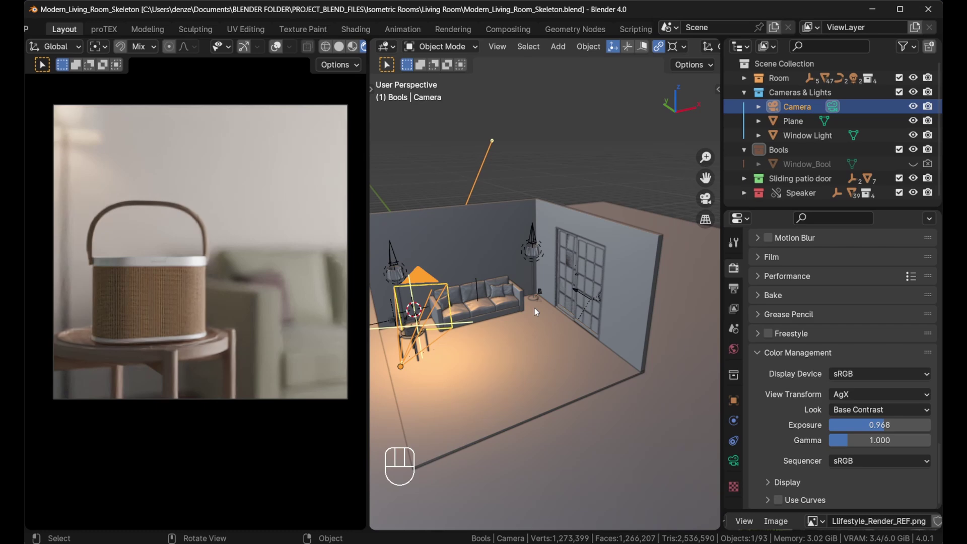
scroll(516, 315, "down", 2)
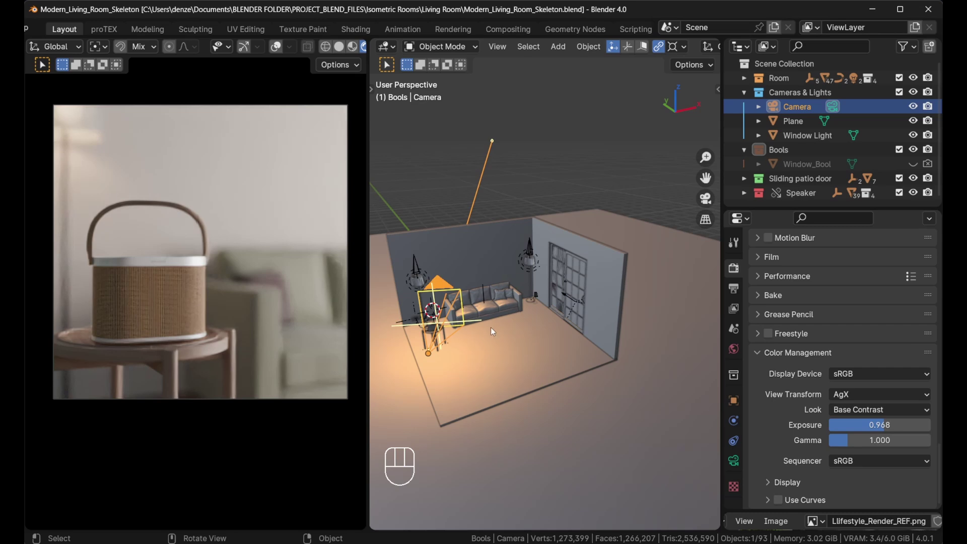
scroll(579, 304, "up", 2)
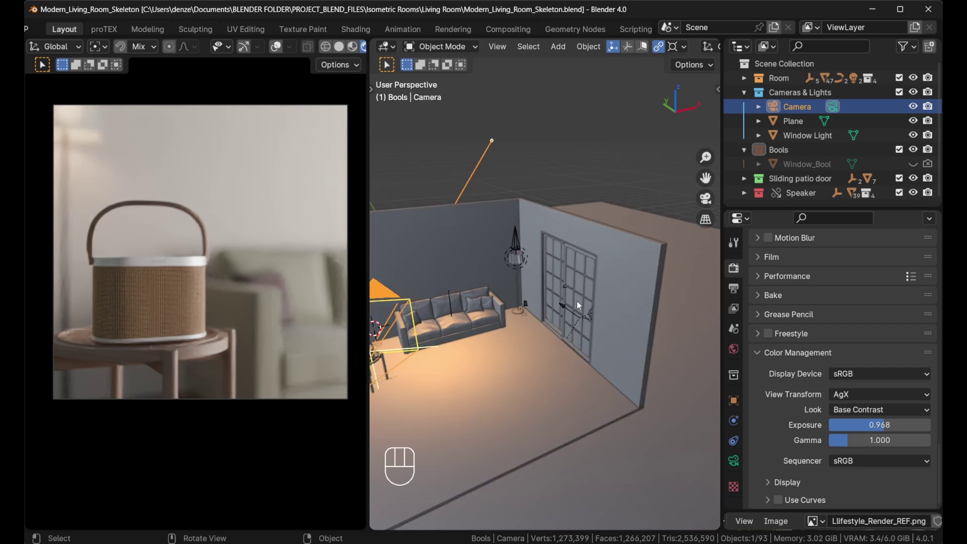
scroll(577, 302, "down", 2)
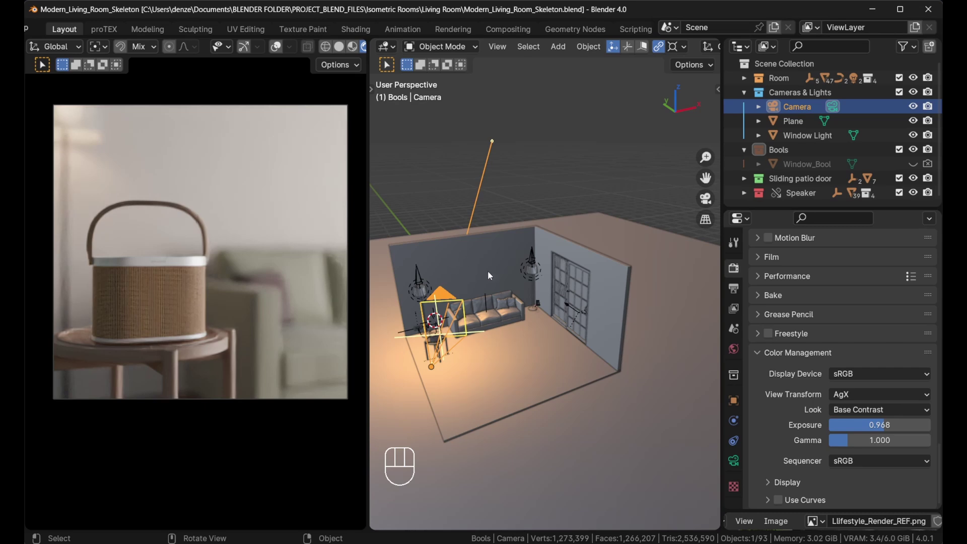
scroll(502, 288, "up", 2)
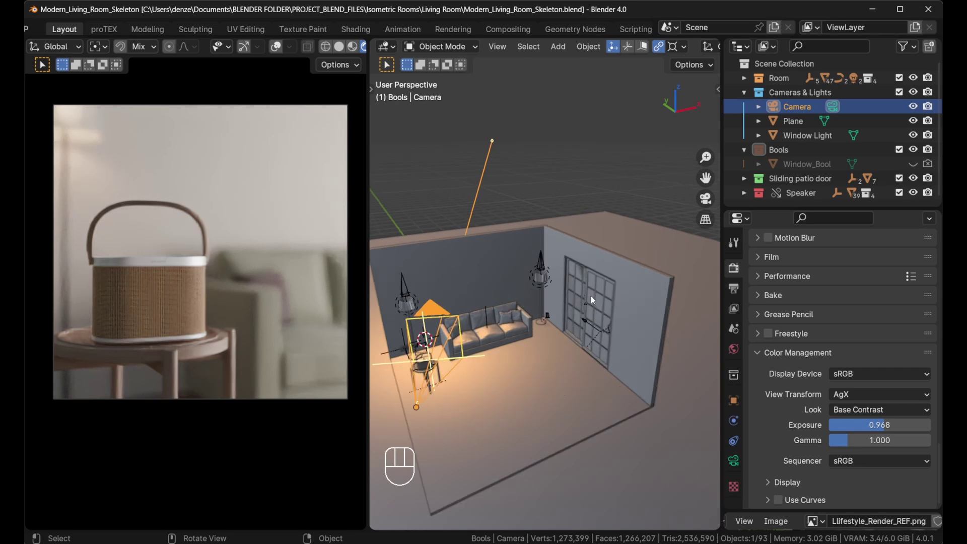
Step: Open the World properties, make the outliner taller, and hide the Window Light
left_click(734, 349)
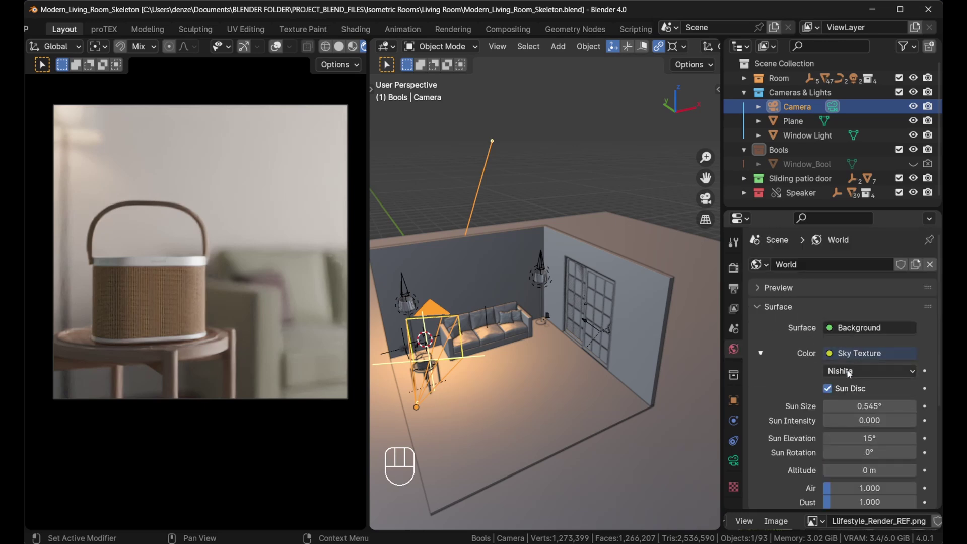
scroll(851, 393, "down", 5)
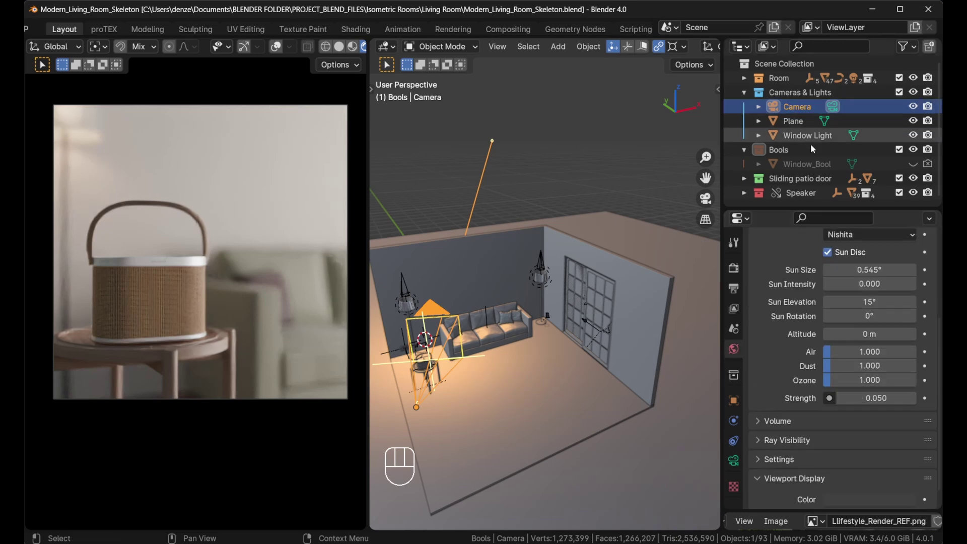
left_click_drag(822, 207, 822, 248)
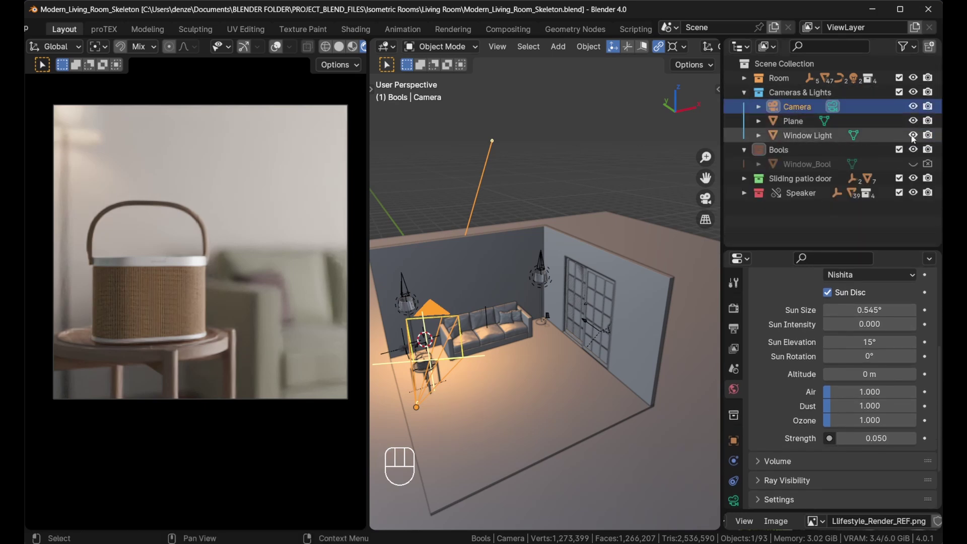
left_click(914, 135)
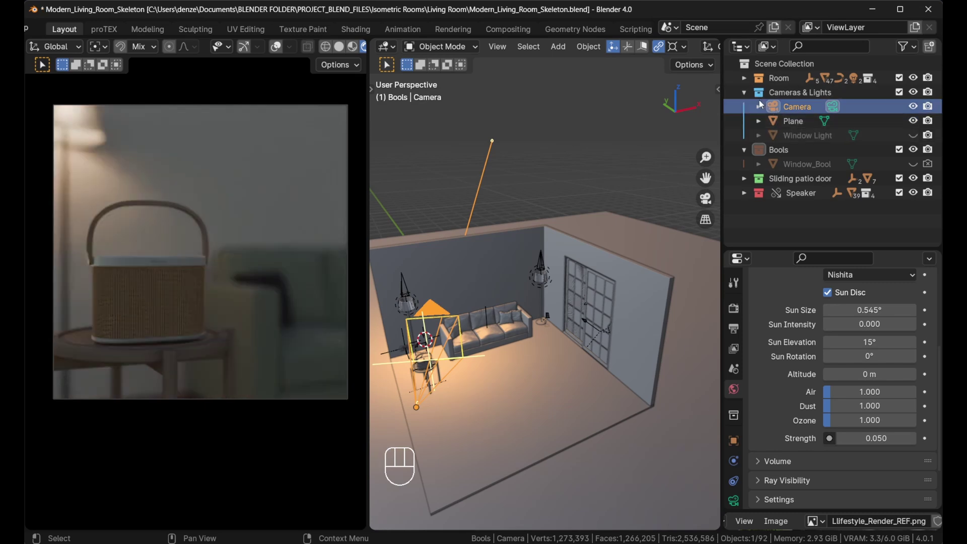
Step: Expand Room > Floor Lamps > Floor Lamps 2 and hide Floor Lamp.001's light
left_click(744, 79)
left_click(759, 107)
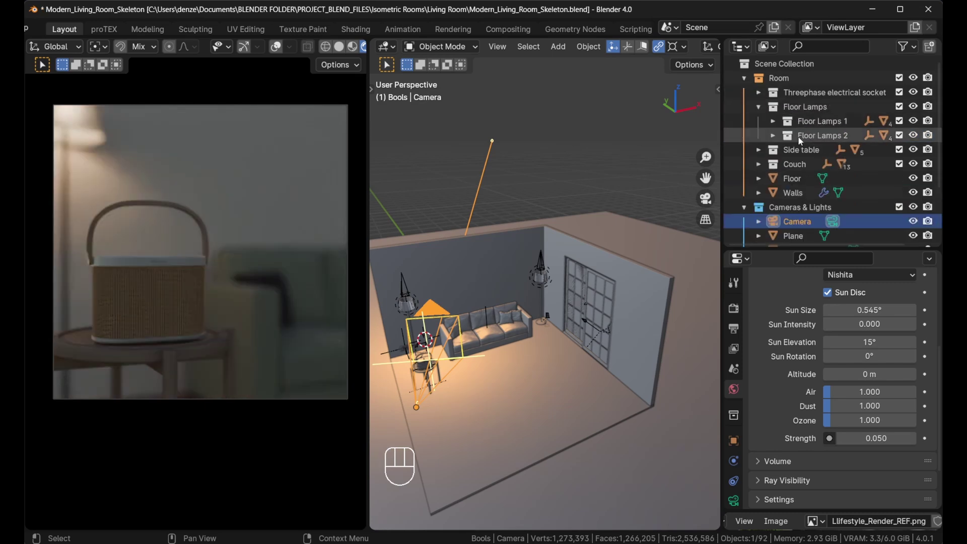
left_click(773, 135)
left_click(787, 150)
scroll(831, 166, "down", 2)
left_click(913, 165)
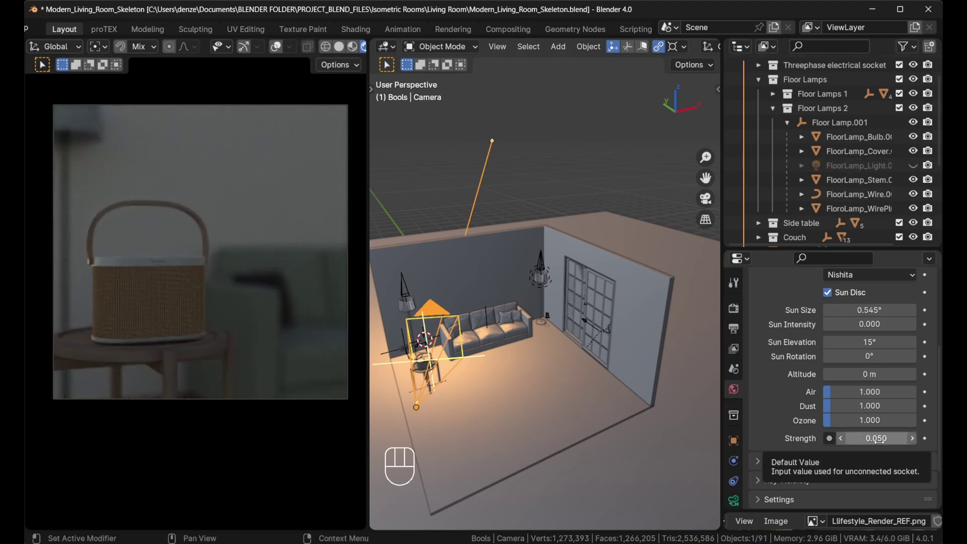
Step: Test sky Strength 0, restore it to 0.05, and turn the floor lamp light back on
left_click(879, 440)
type("0")
key("Return")
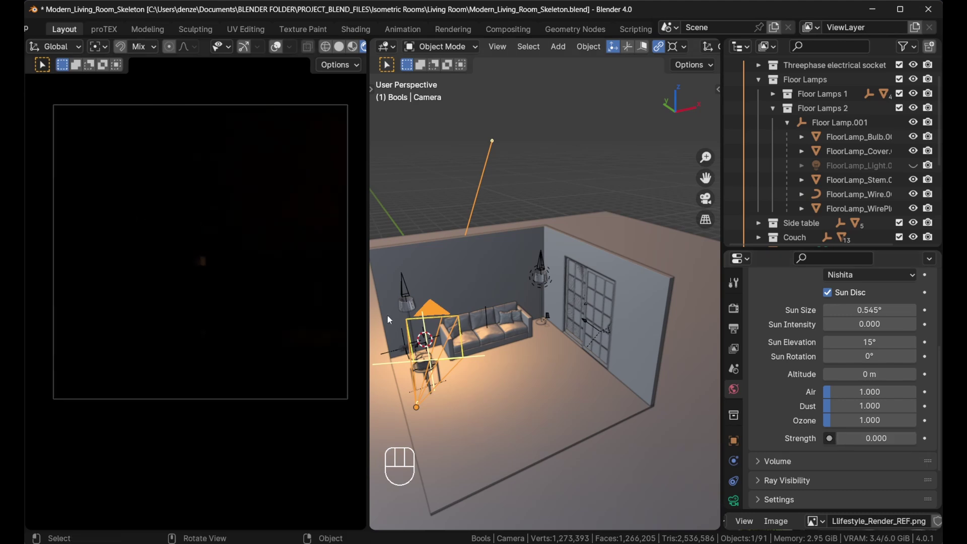
left_click(861, 438)
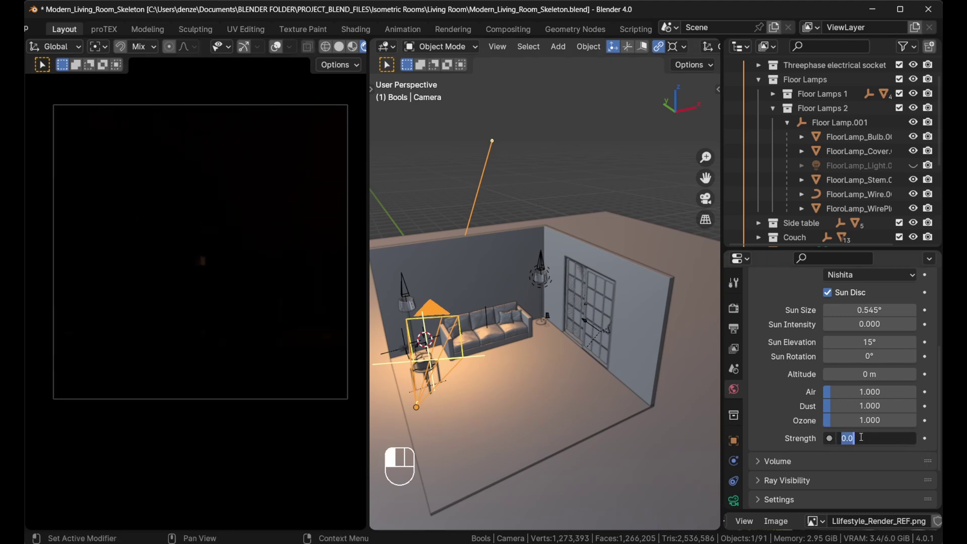
type("0.05")
key("Return")
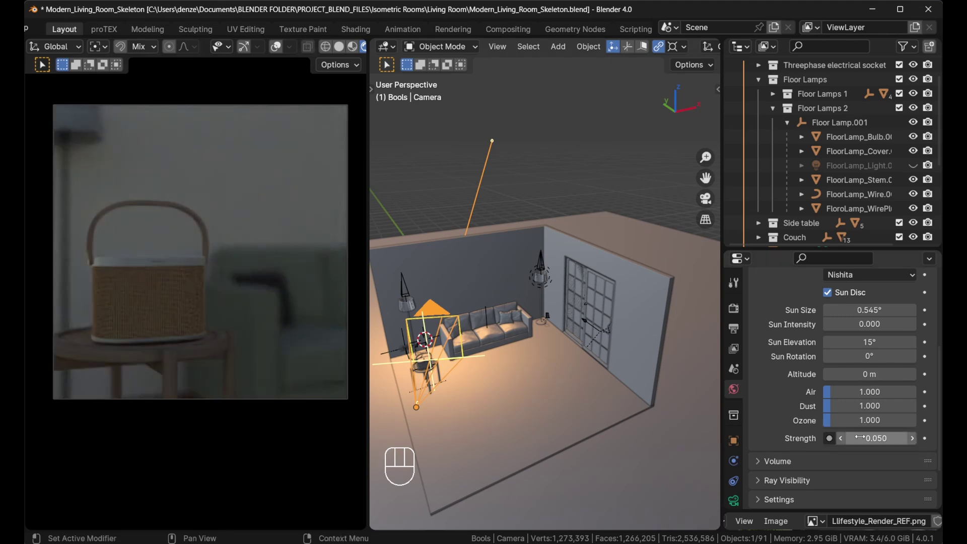
left_click(912, 167)
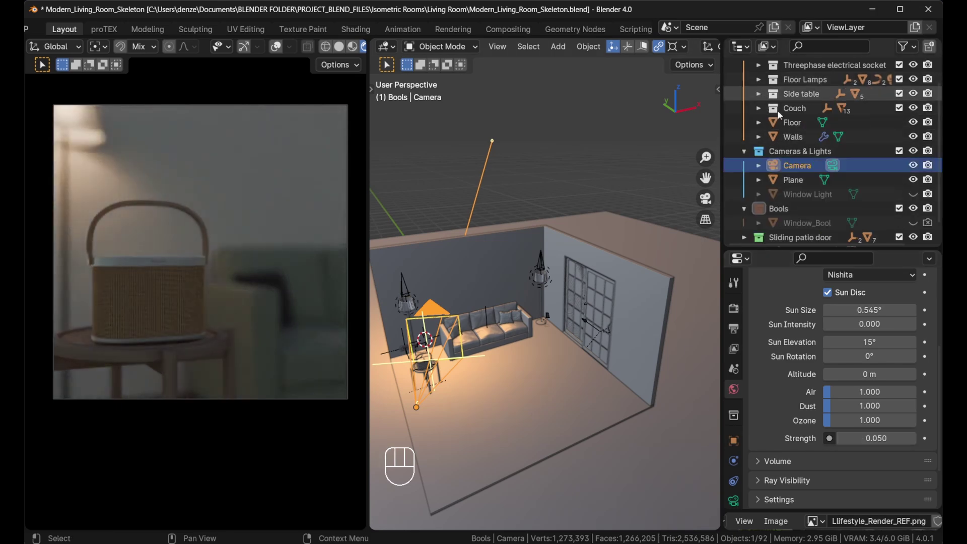
Step: Unhide and select the Window Light in the outliner
left_click(914, 194)
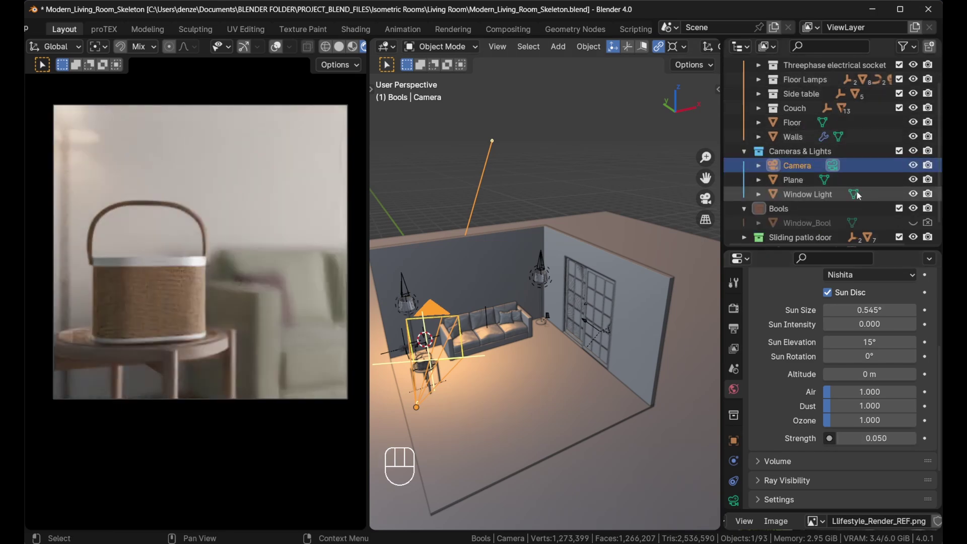
left_click(820, 194)
middle_click_drag(634, 282, 541, 401)
Step: Split the 3D view and make the lower area a Shader Editor showing the 25.000 Emission node
left_click_drag(373, 526, 386, 398)
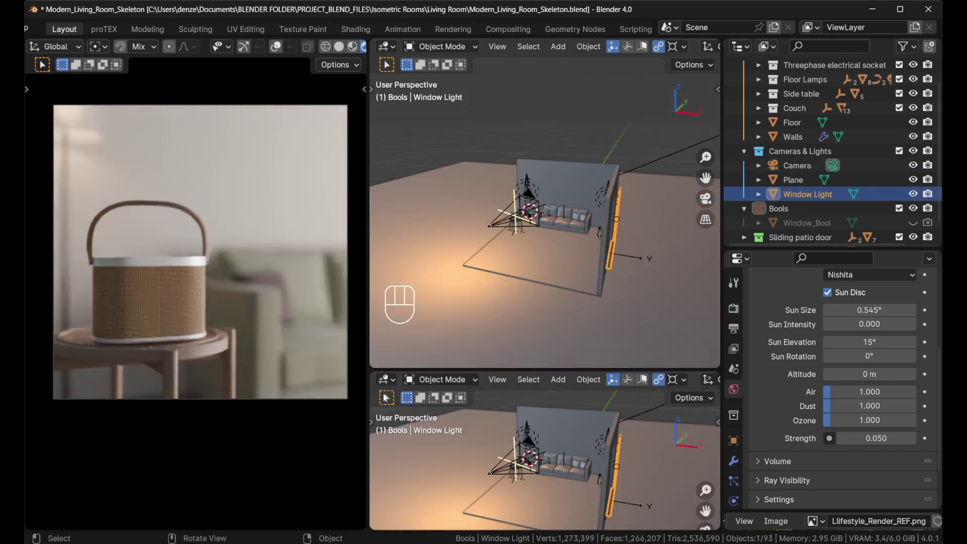
left_click(387, 380)
left_click(415, 331)
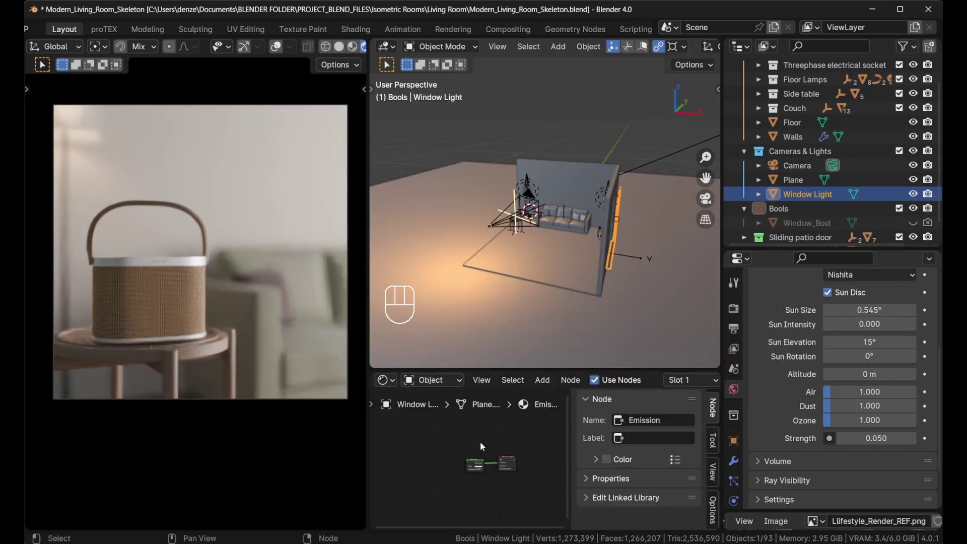
scroll(481, 448, "up", 6)
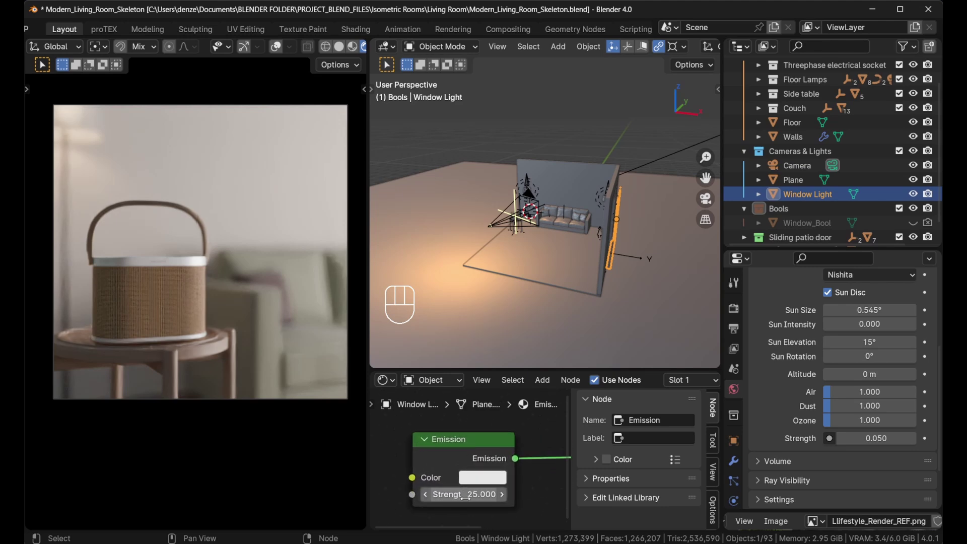
middle_click_drag(612, 212, 578, 231)
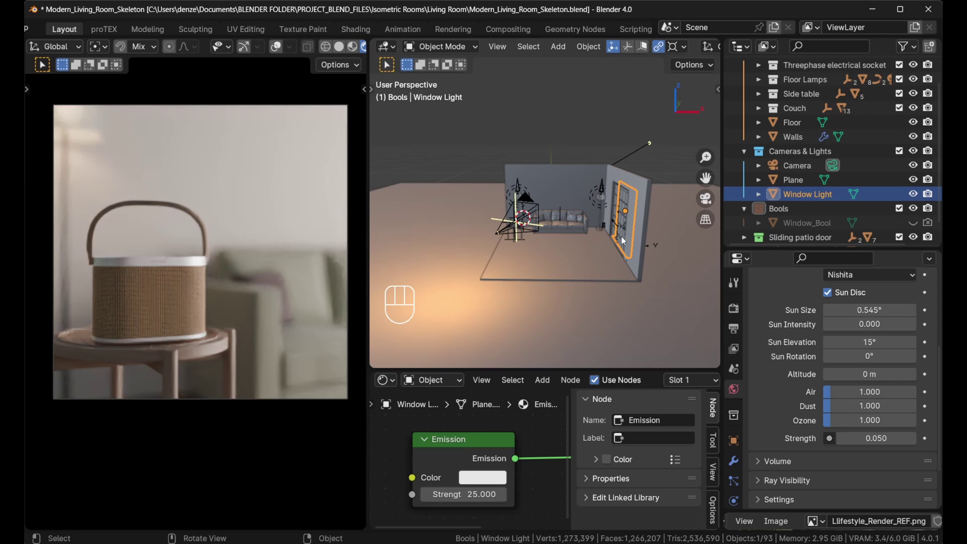
middle_click_drag(549, 239, 582, 250)
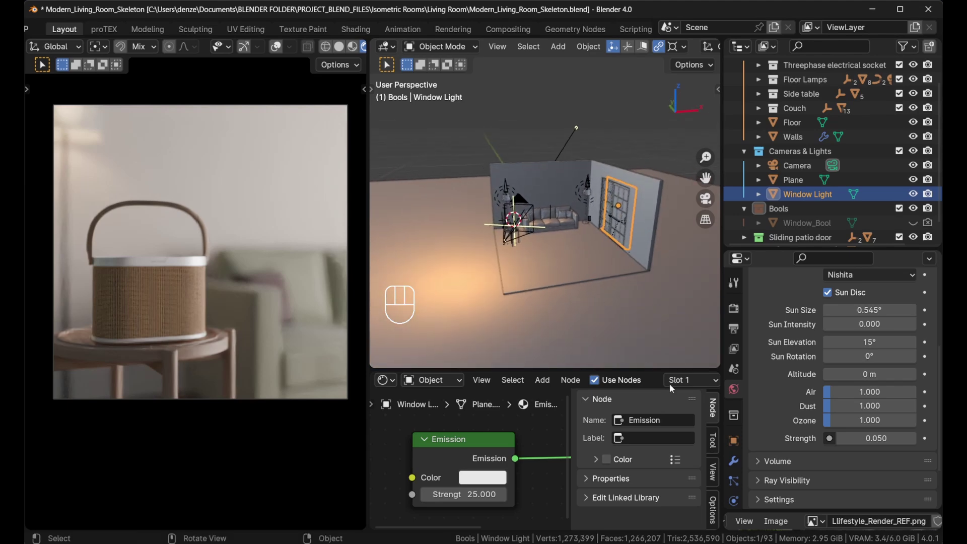
Step: Enlarge the Image Editor panel and pan the speaker reference photo for comparison
left_click_drag(802, 514, 801, 350)
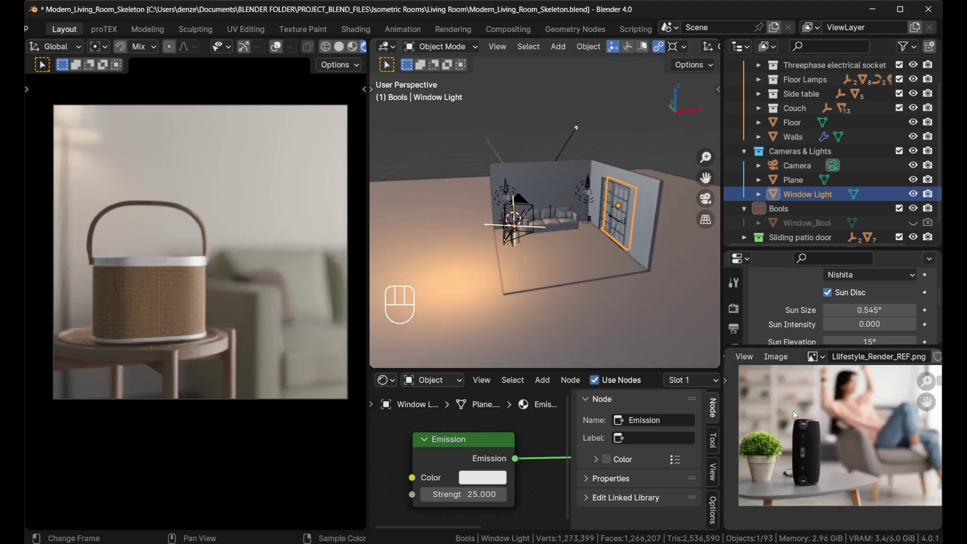
scroll(787, 443, "down", 1)
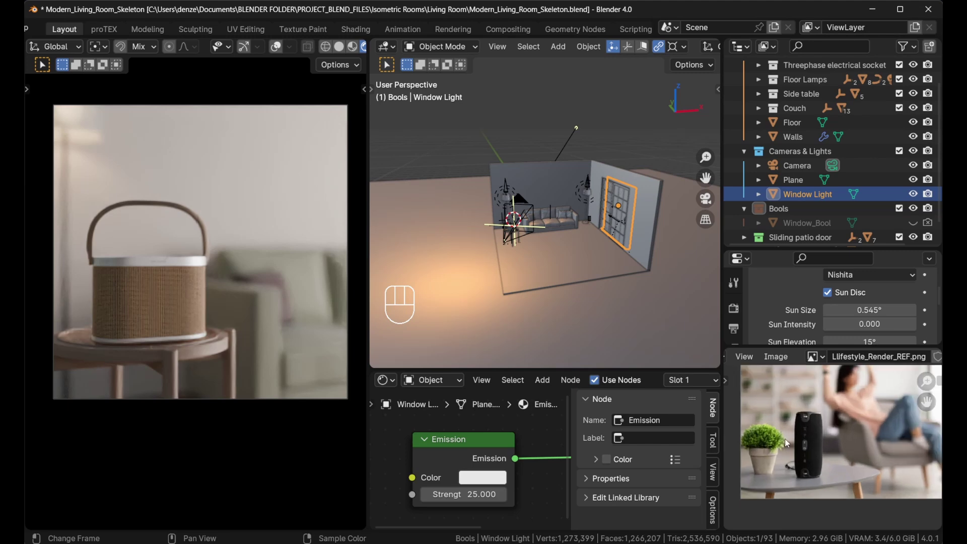
scroll(793, 458, "left", 1, "ctrl")
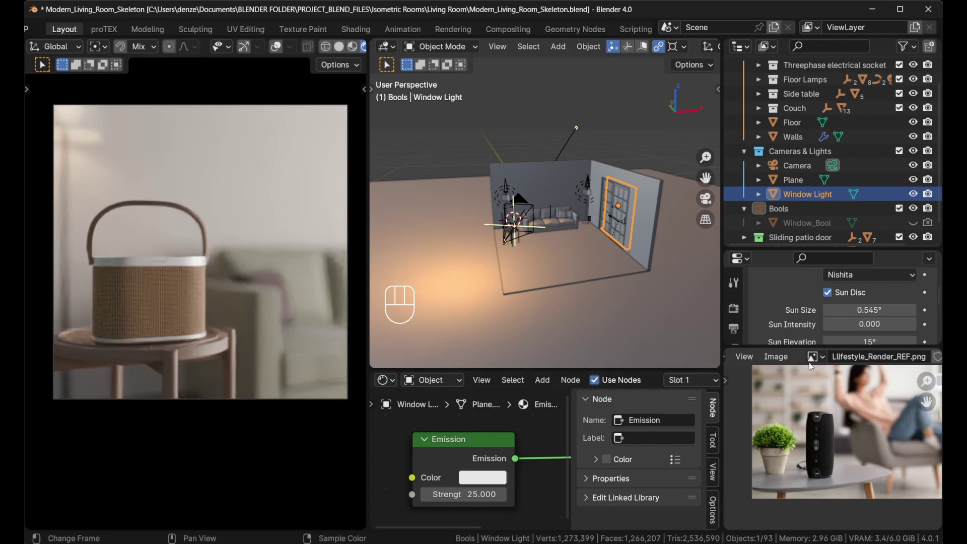
left_click_drag(814, 349, 800, 292)
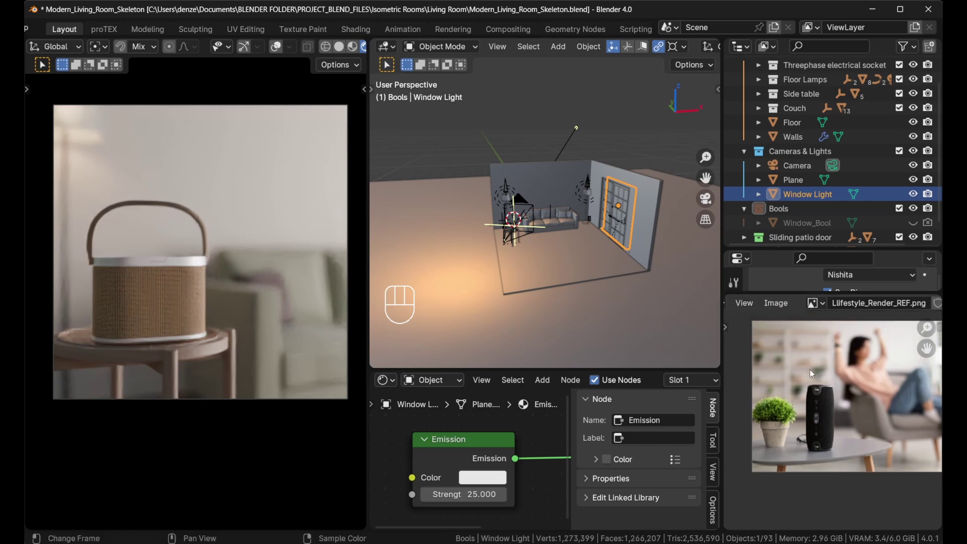